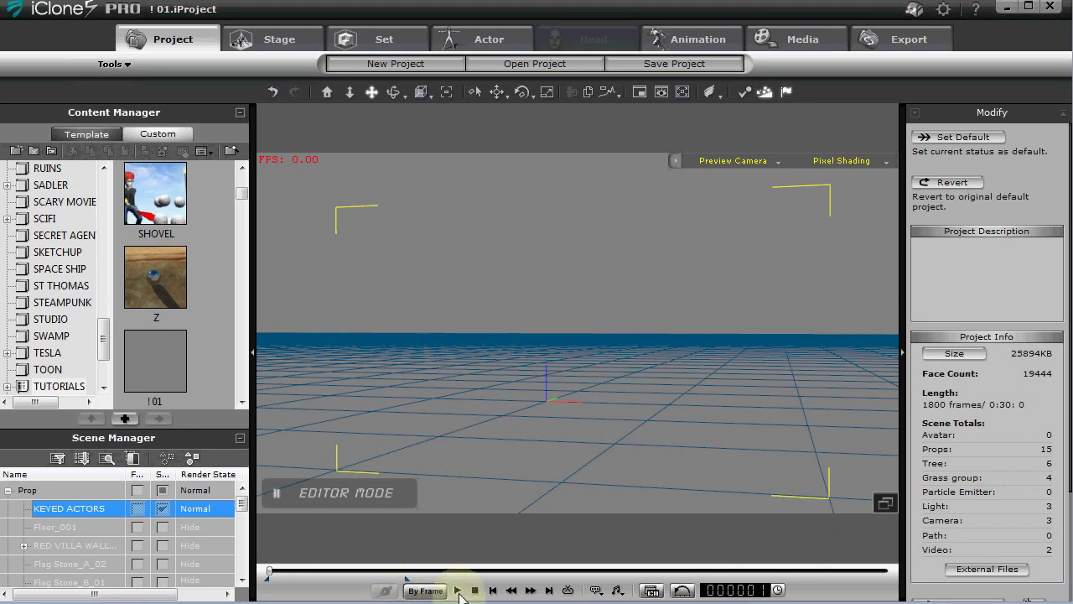
Preview the keyed actors, replay from the start and orbit to a frontal view at frame 395.
click(458, 591)
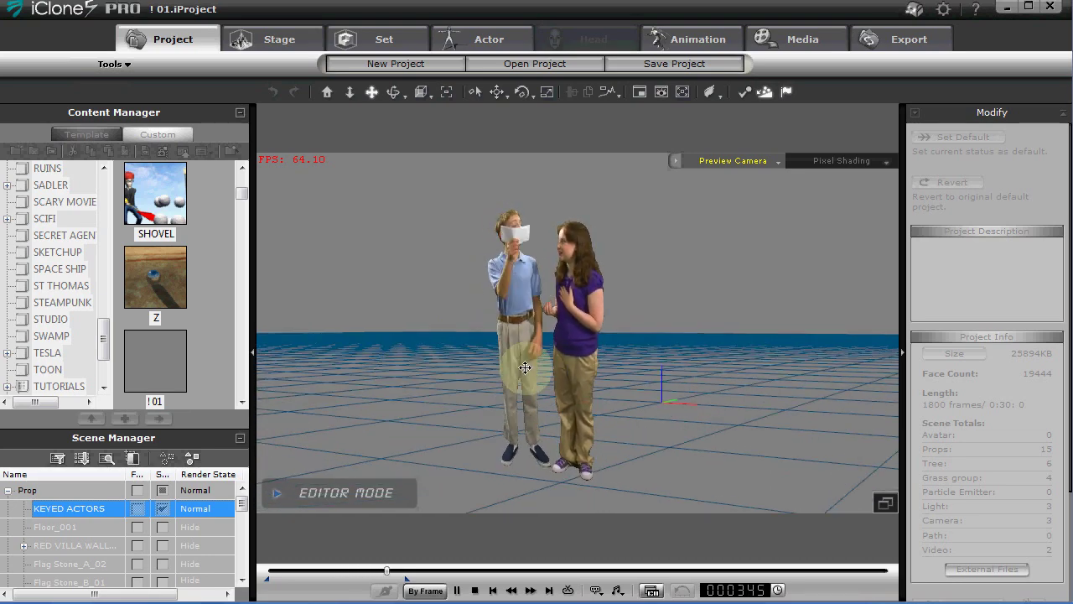
key(space)
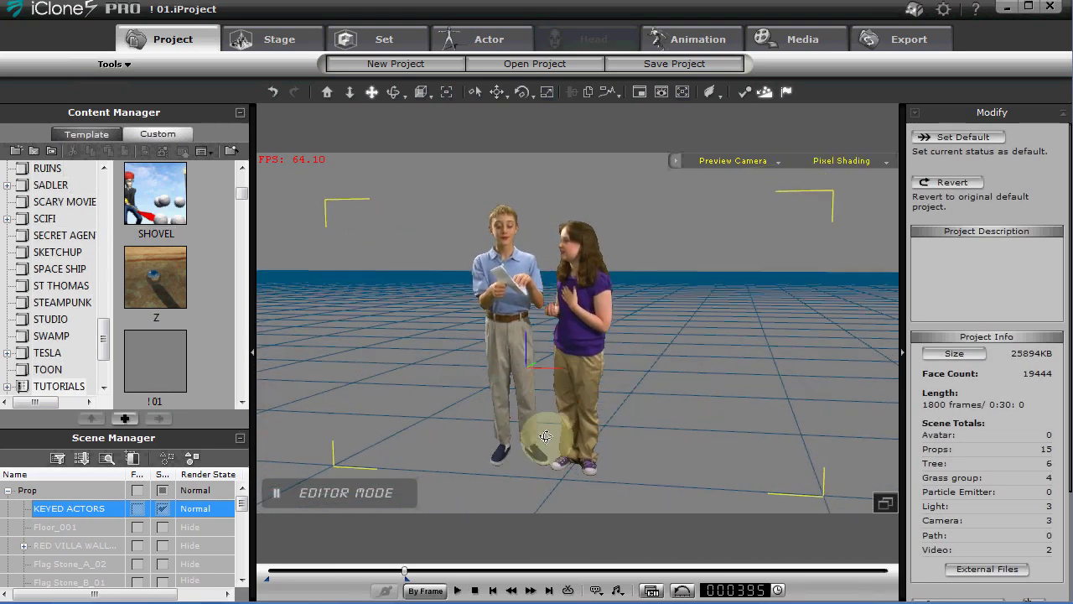
click(475, 590)
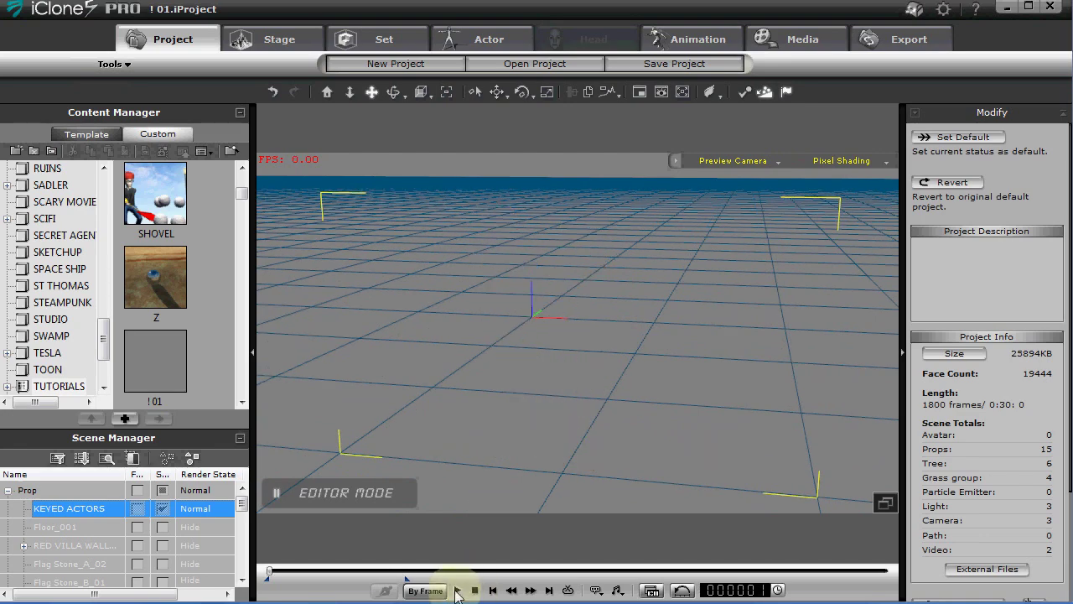
click(457, 591)
drag(575, 372, 582, 400)
Widen the plug-in panel, shift the track 1 event to +0:06 and set the cursor at 35;22.
key(space)
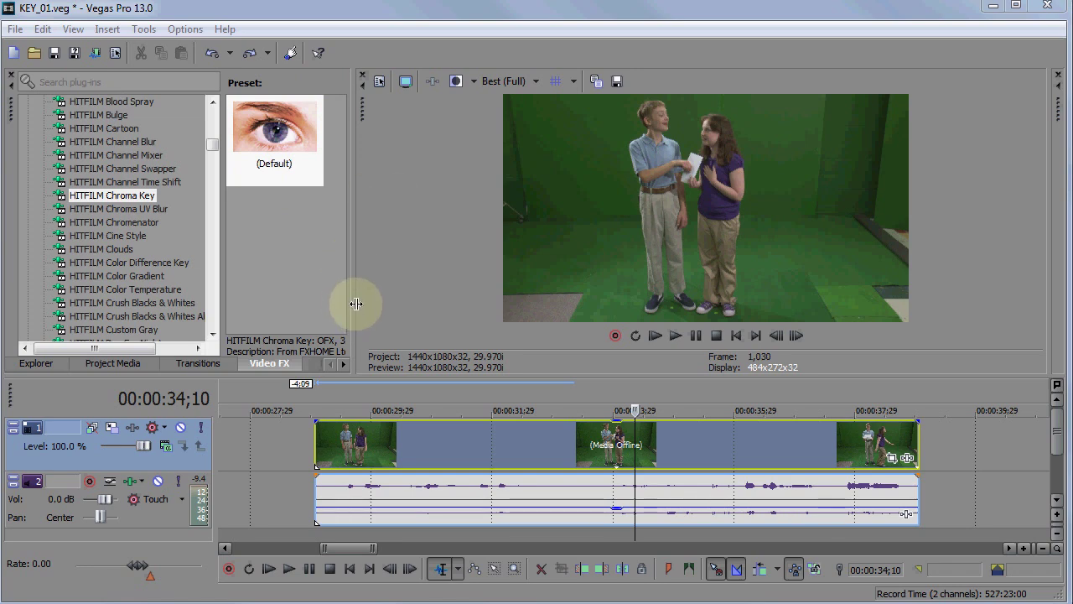
mouse_move(355, 304)
mouse_down()
mouse_move(402, 303)
mouse_move(357, 303)
mouse_up()
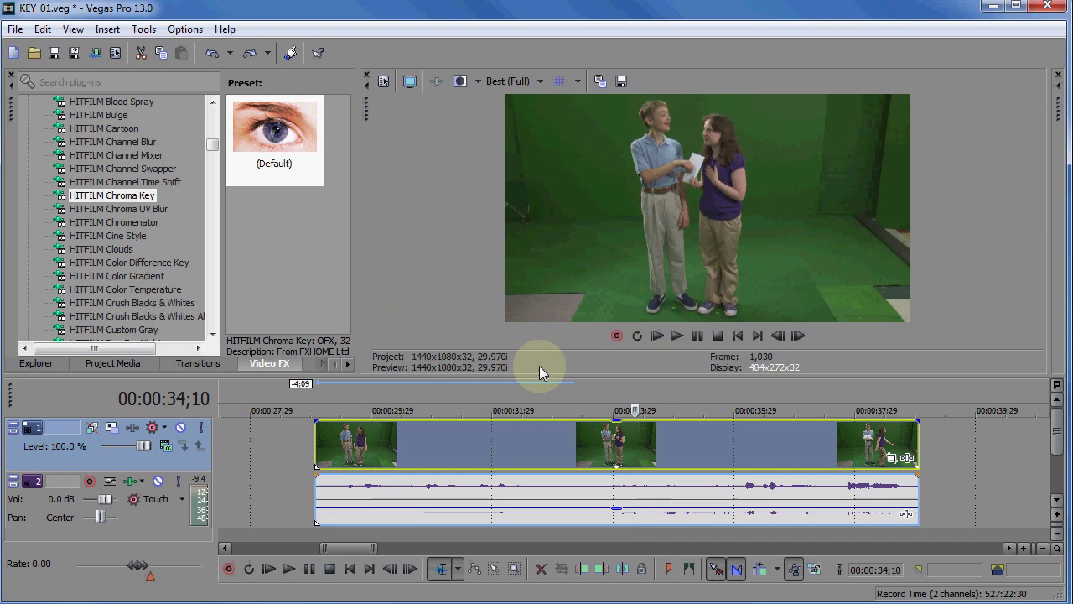
drag(458, 431, 474, 436)
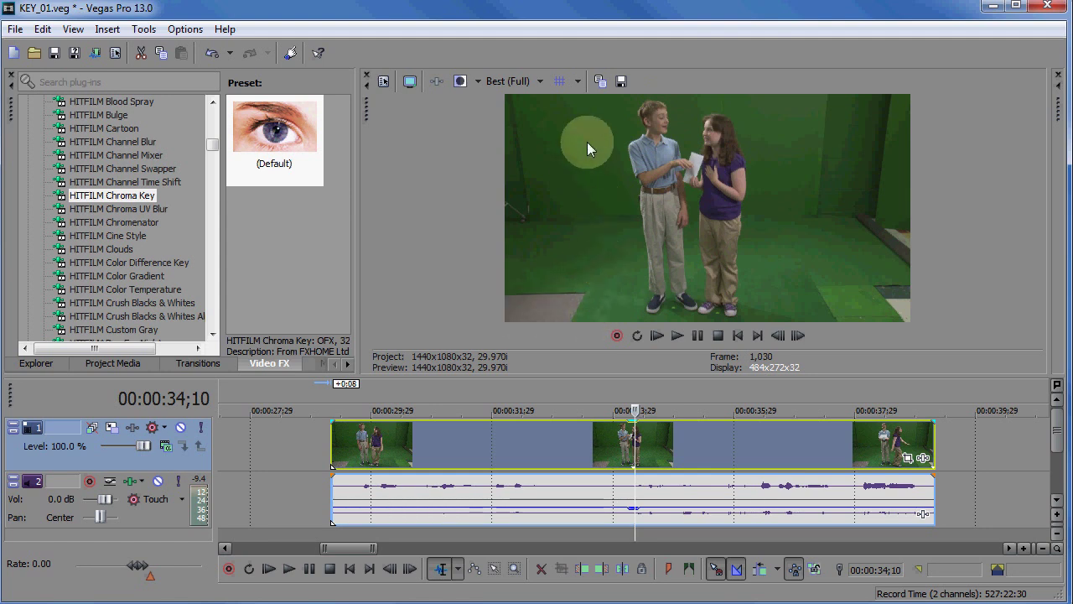
click(721, 457)
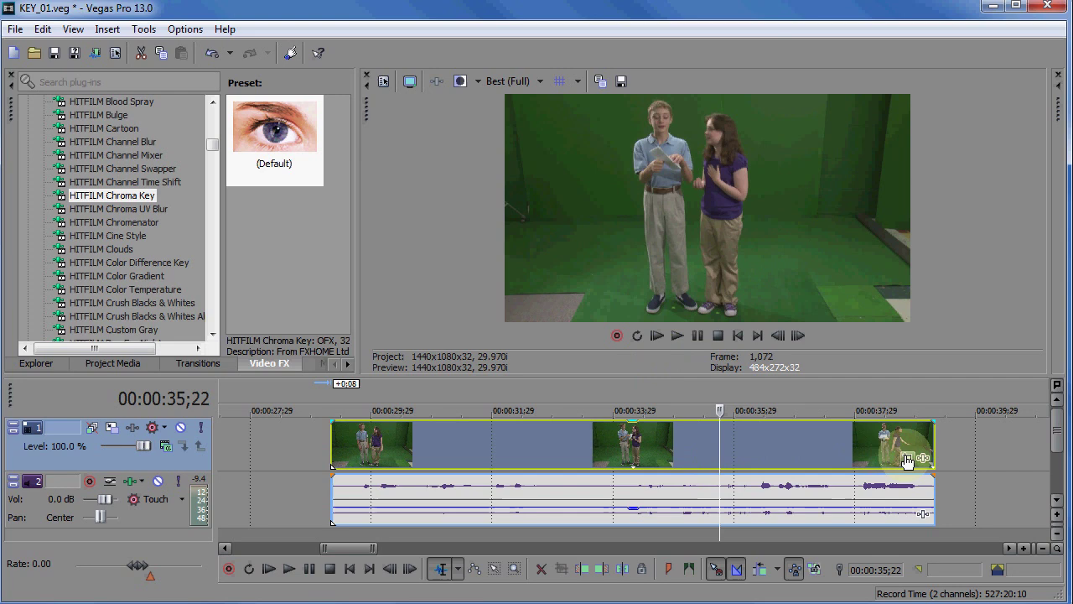
In Event Pan/Crop, draw a Negative-mode mask over the clip's left strip.
click(908, 459)
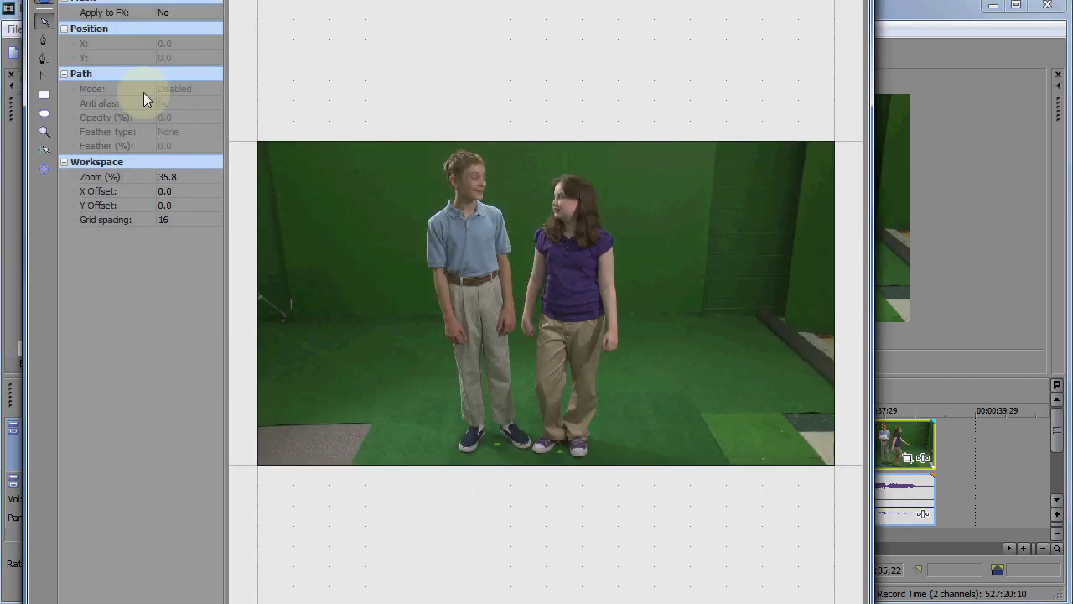
click(43, 42)
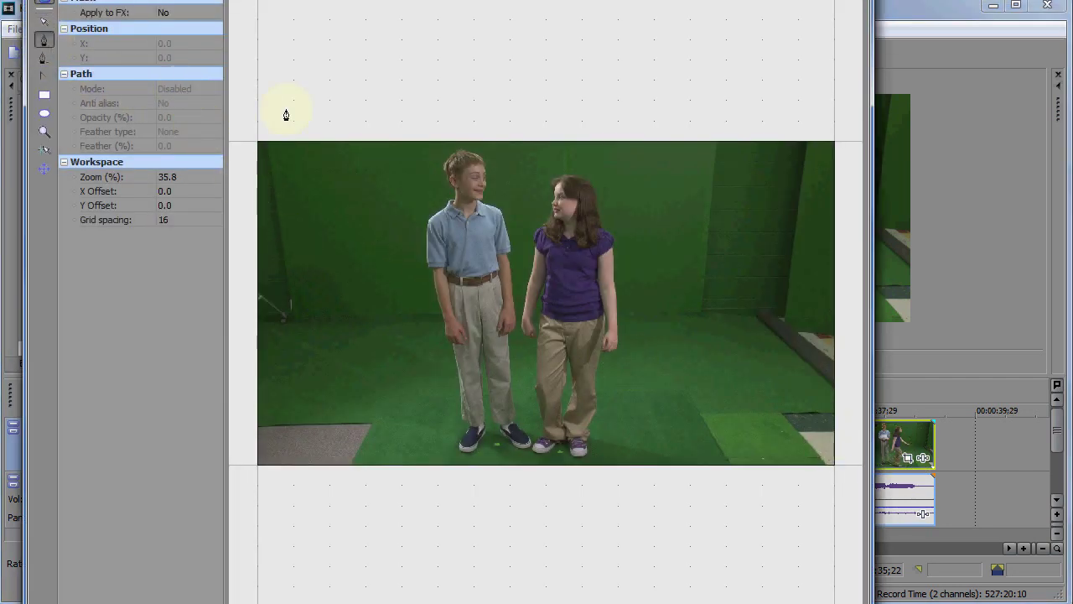
click(398, 119)
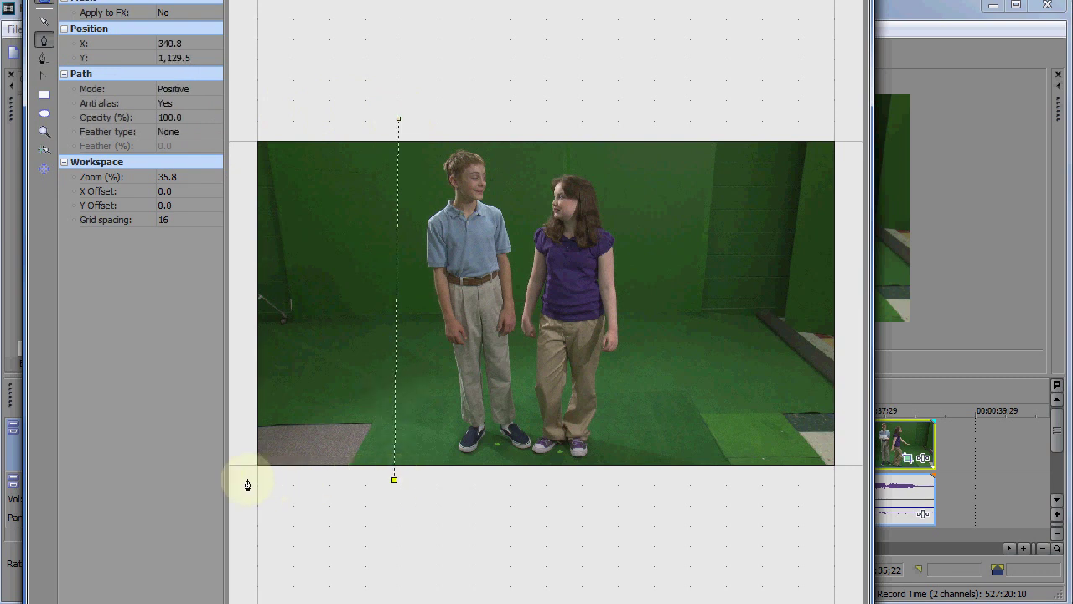
click(398, 121)
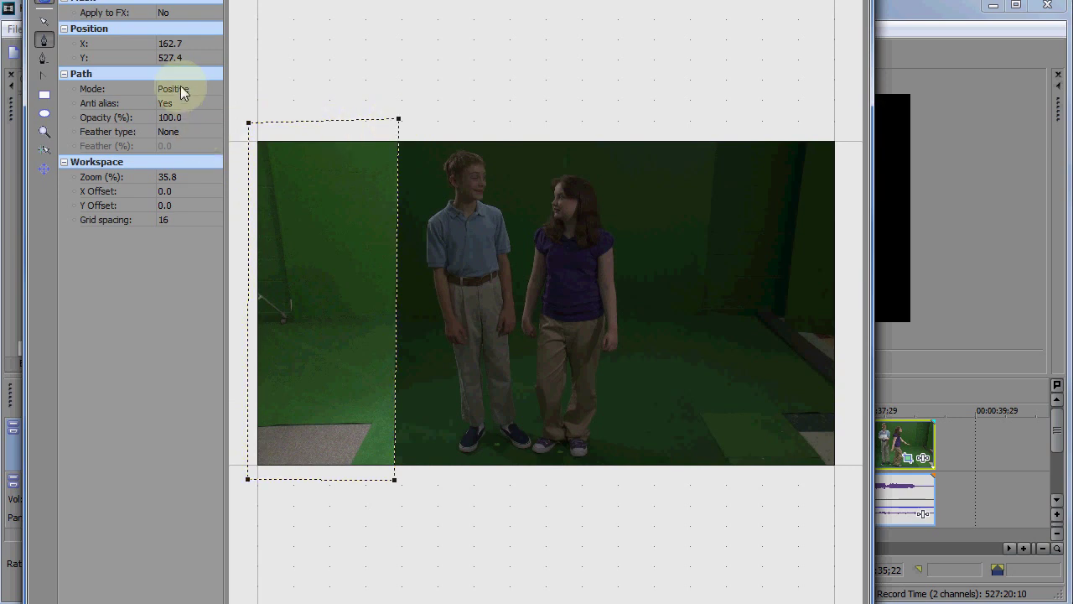
click(176, 89)
click(177, 113)
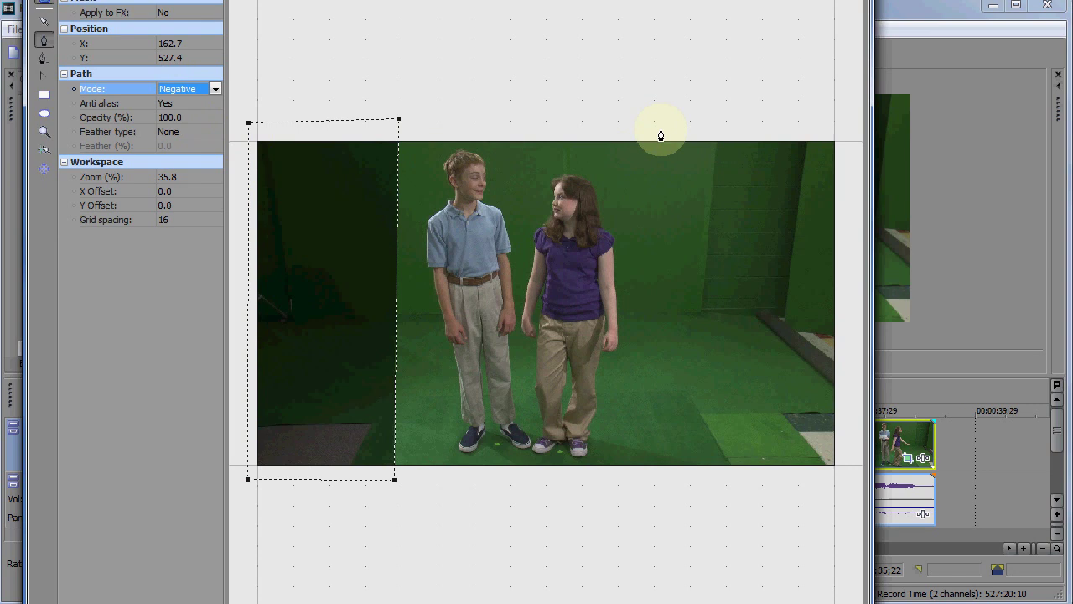
Add a second Negative-mode mask cutting out the right strip.
click(670, 467)
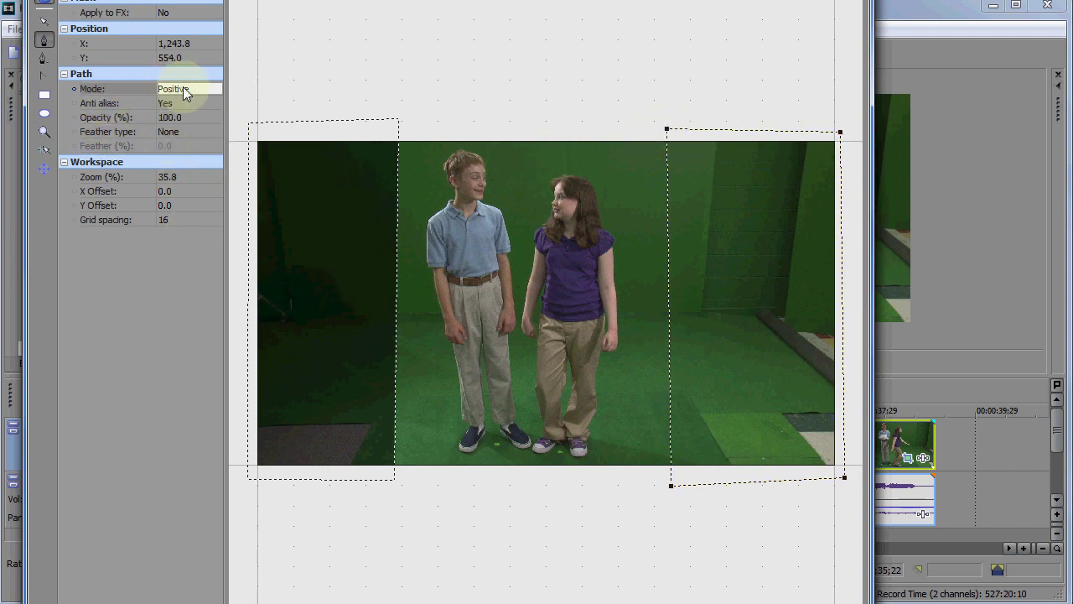
click(185, 91)
click(178, 111)
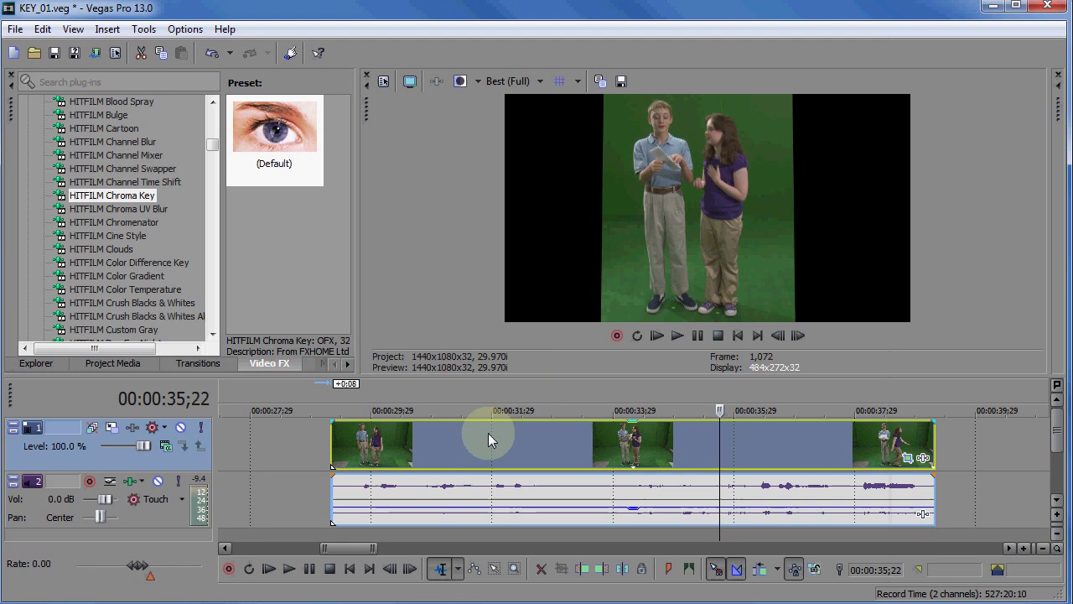
Drag the audio event's gain down to -Inf dB during playback, then park the cursor at 33;08.
click(439, 443)
key(space)
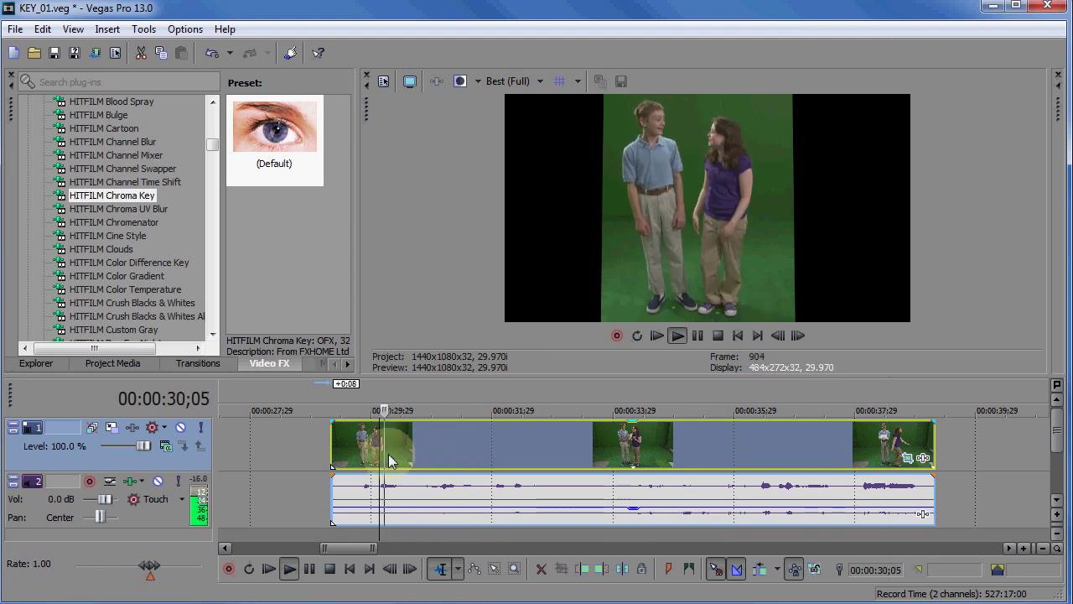
click(635, 501)
drag(635, 501, 629, 539)
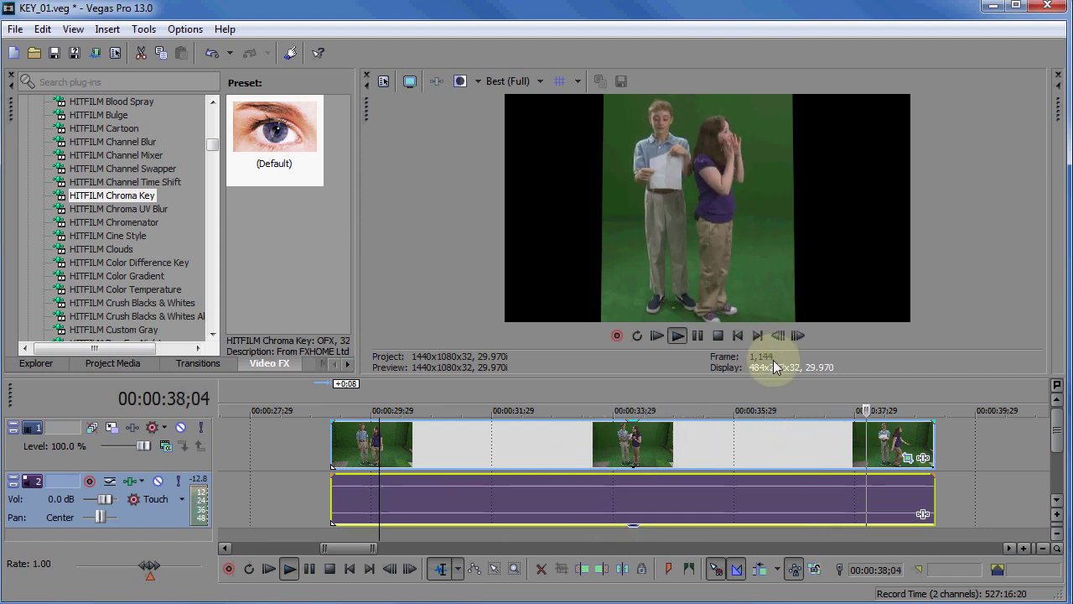
key(space)
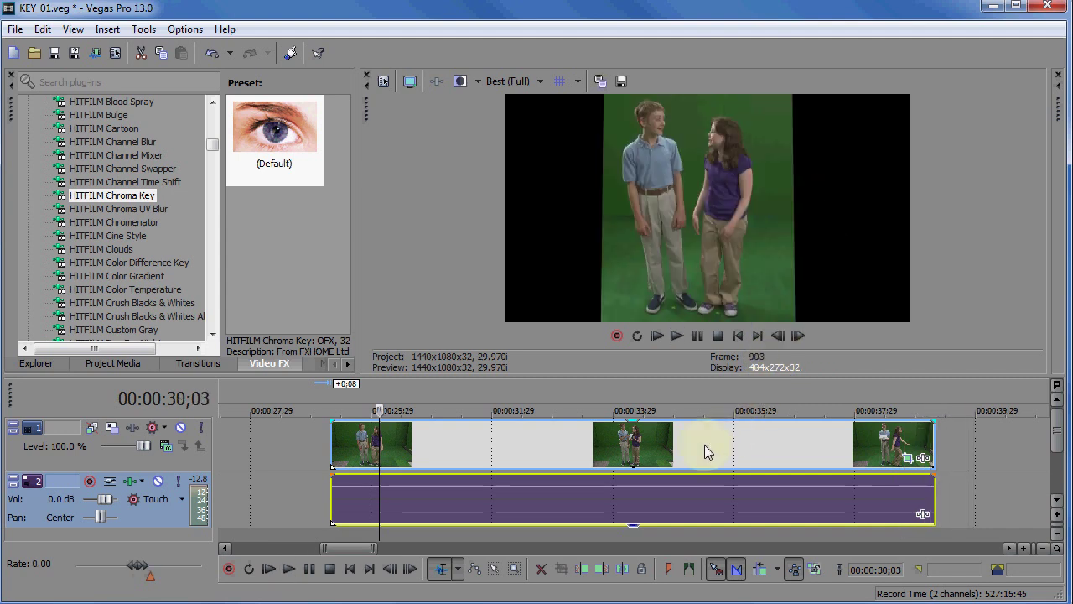
click(603, 445)
click(529, 448)
click(473, 441)
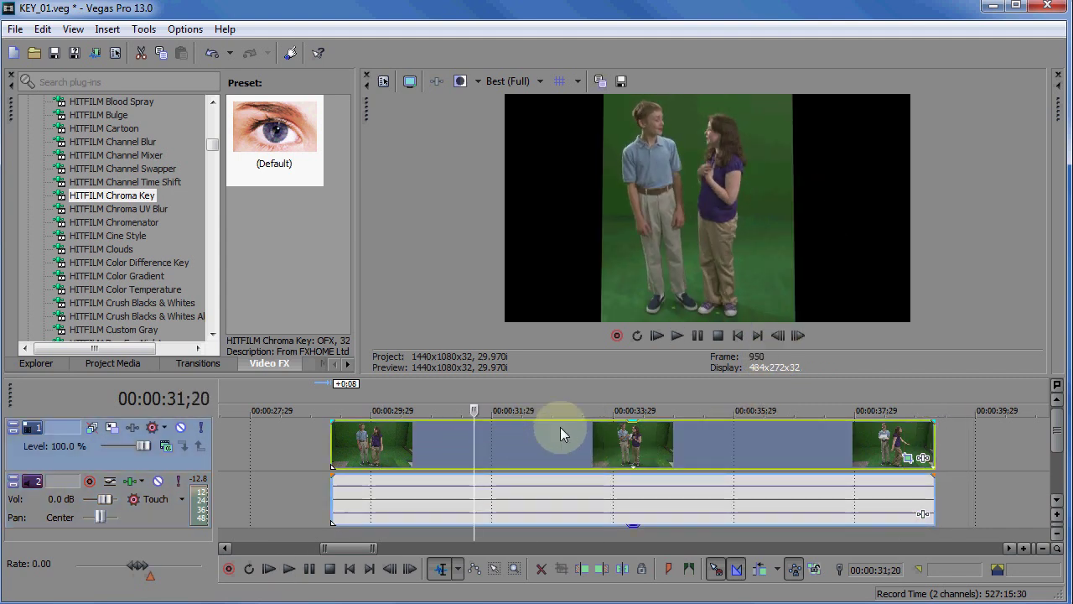
click(569, 438)
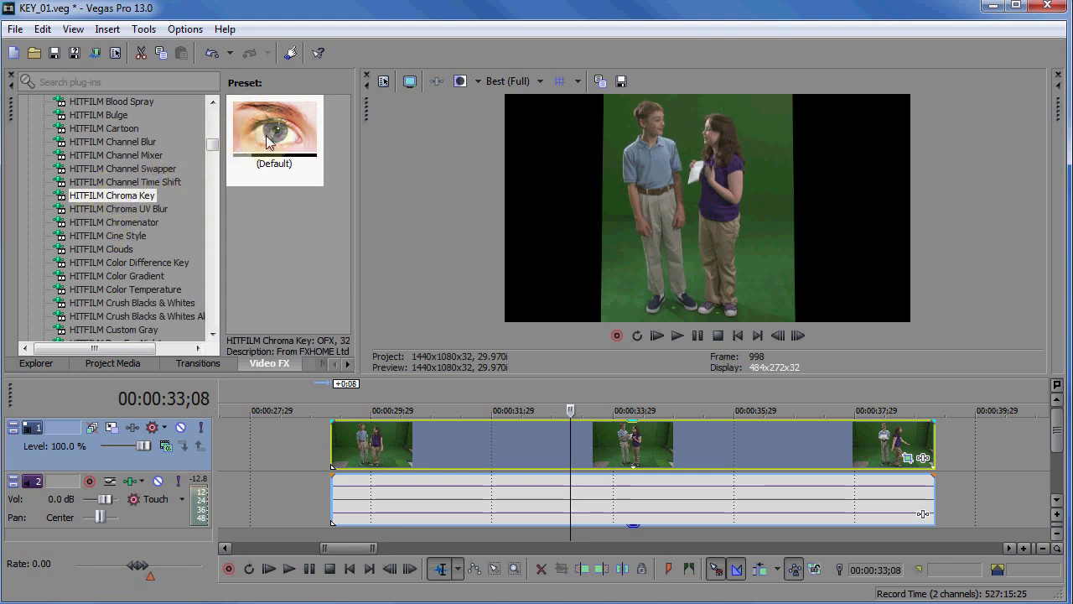
Apply the HITFILM Chroma Key Default preset and eyedrop the green screen (115, 0.46, 0.31) as key colour.
drag(278, 136, 469, 385)
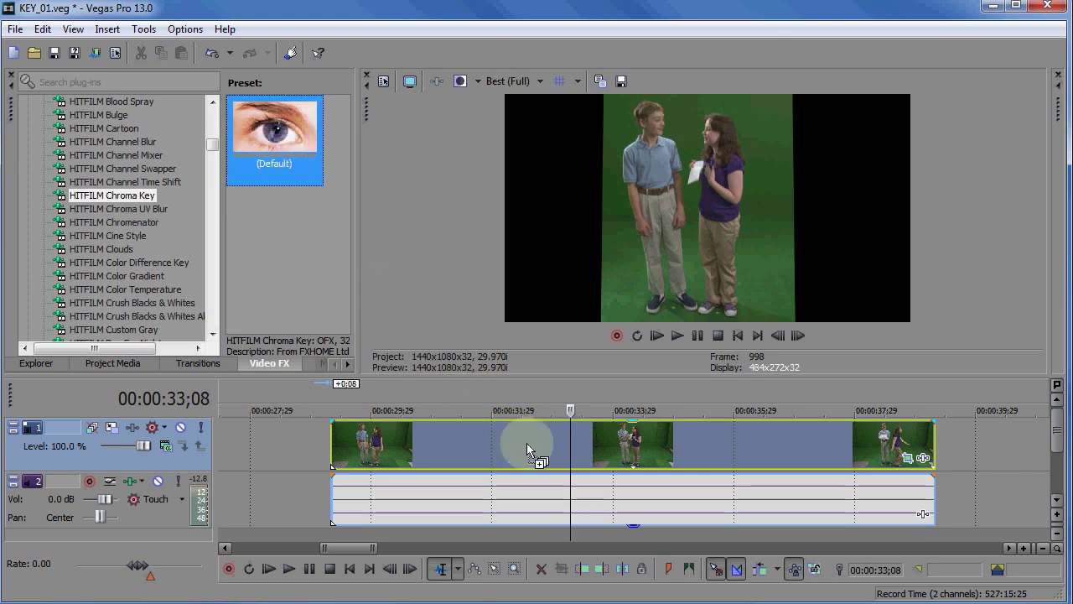
drag(527, 443, 527, 443)
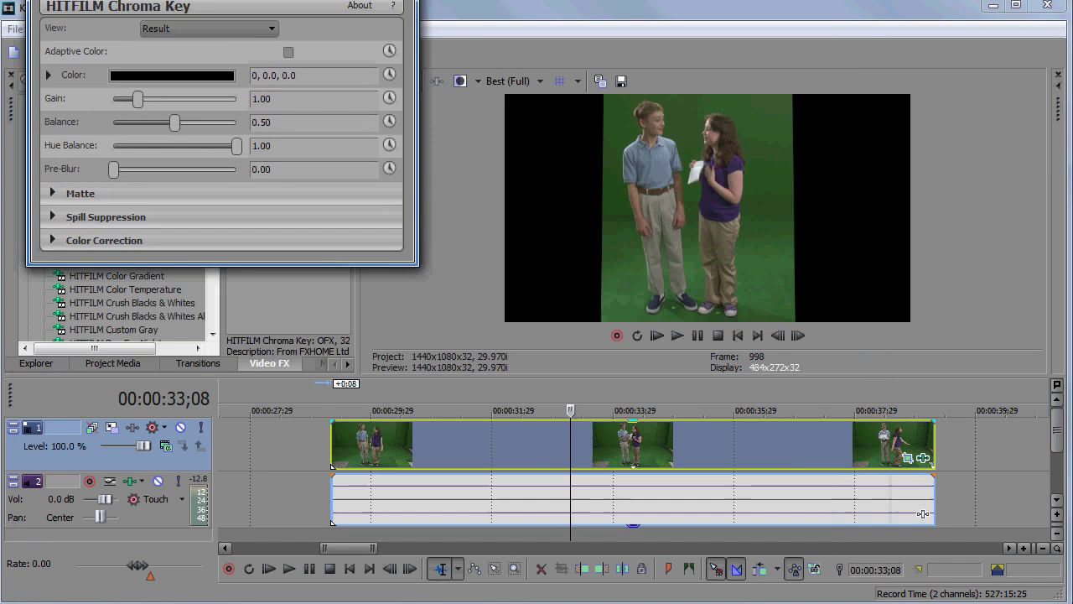
drag(344, 1, 422, 78)
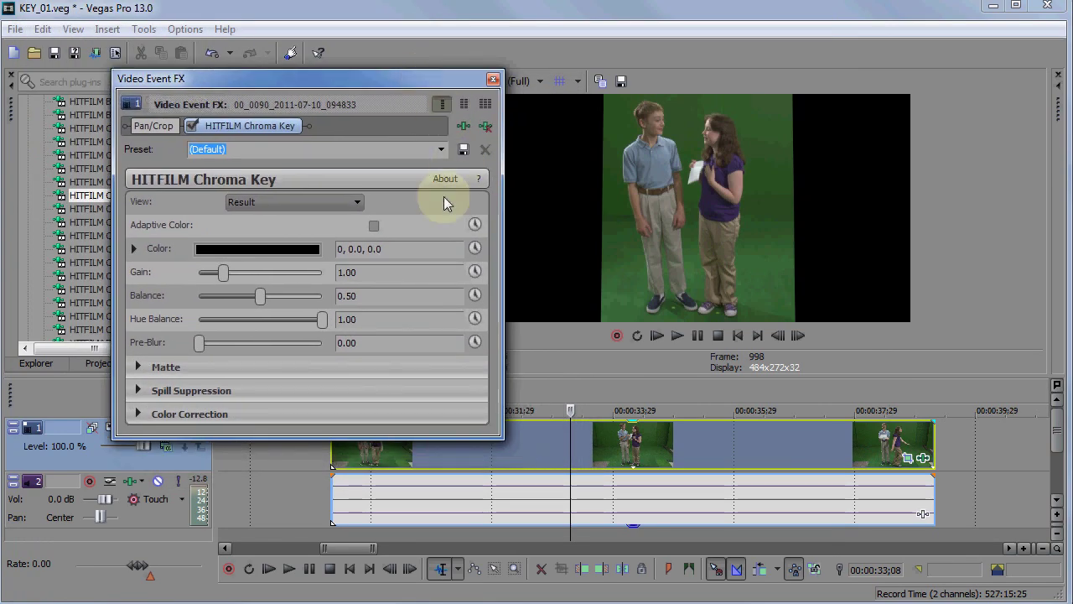
click(134, 249)
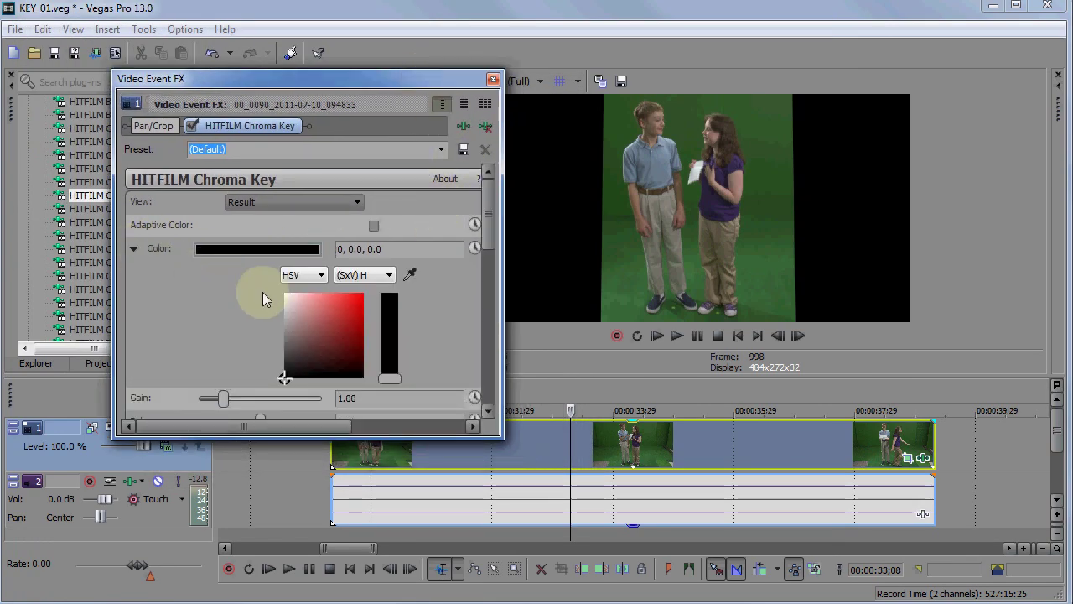
click(410, 276)
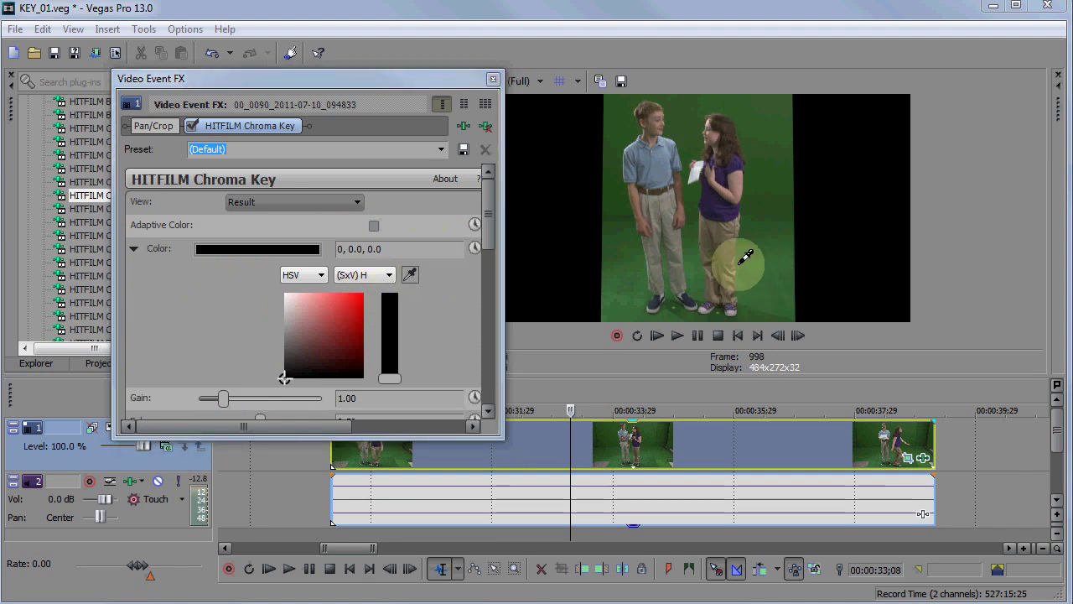
click(751, 212)
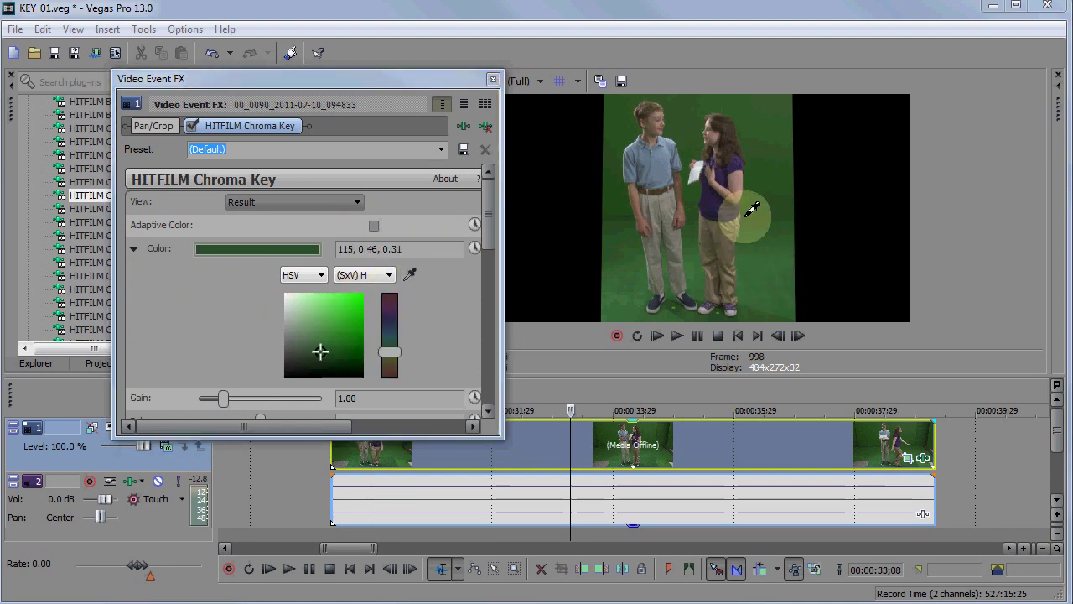
click(265, 205)
Switch the key view to Matte and fine-tune Gain while watching the silhouettes.
click(275, 234)
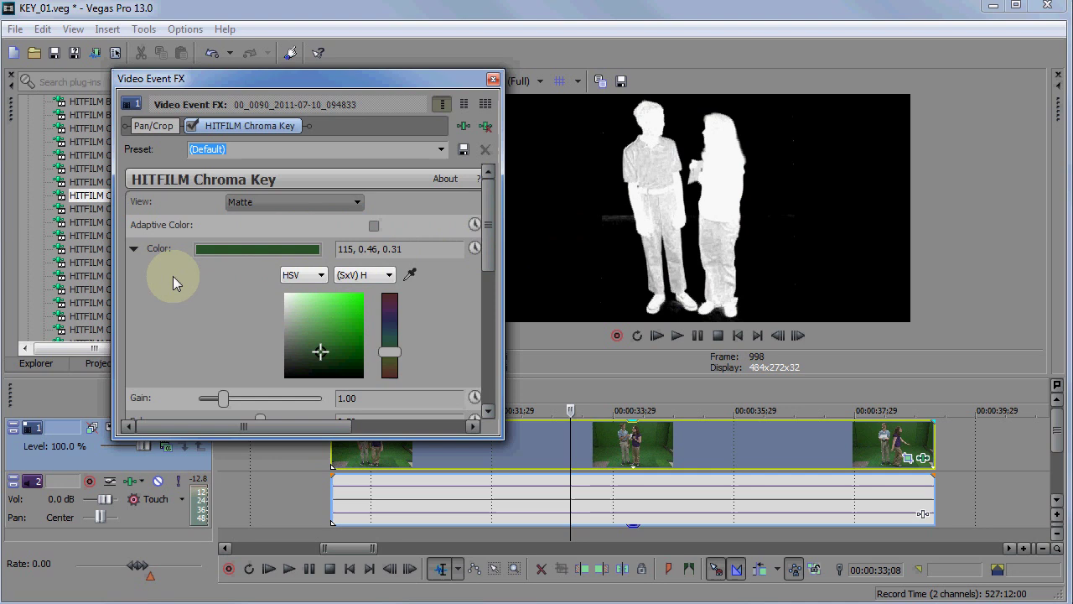
click(134, 248)
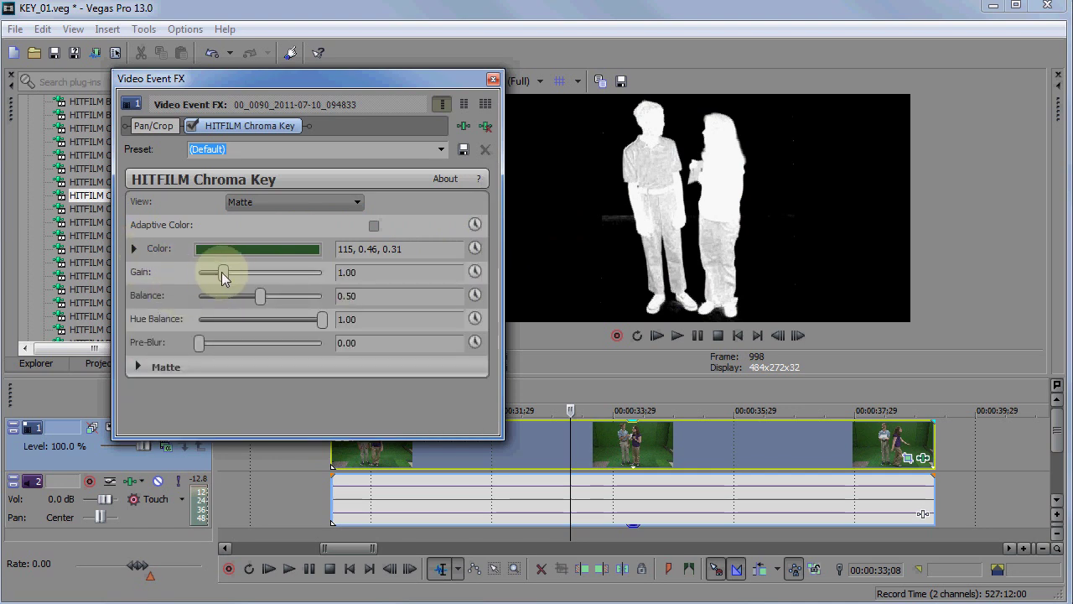
drag(227, 277, 228, 300)
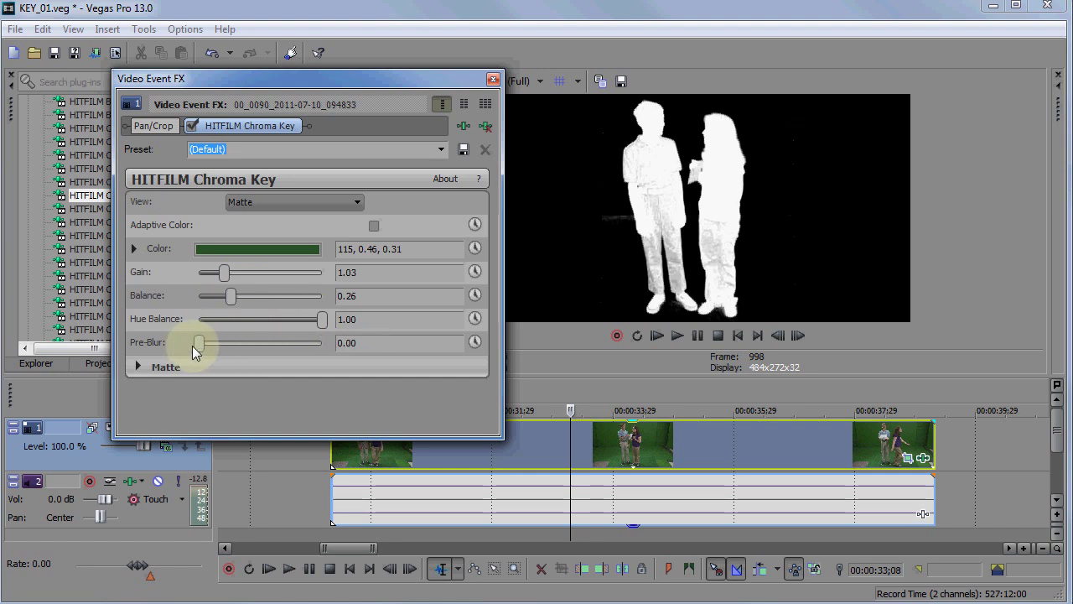
Set Matte Clip Background 0.21, Clip Foreground 0.55 and Gamma 1.71.
click(135, 367)
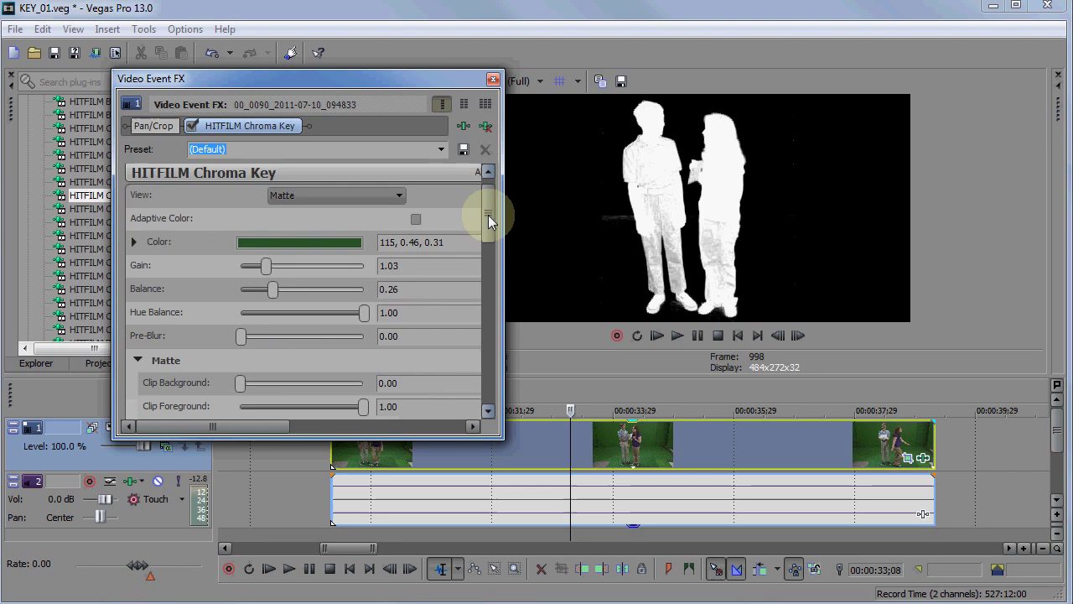
drag(488, 214, 423, 336)
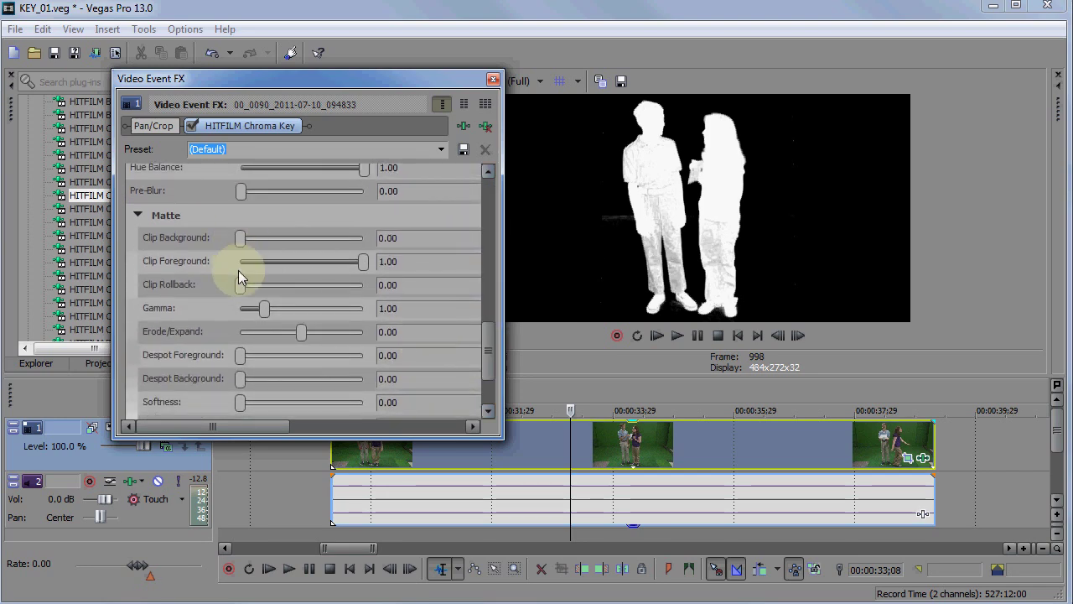
drag(365, 266, 308, 262)
drag(241, 239, 267, 238)
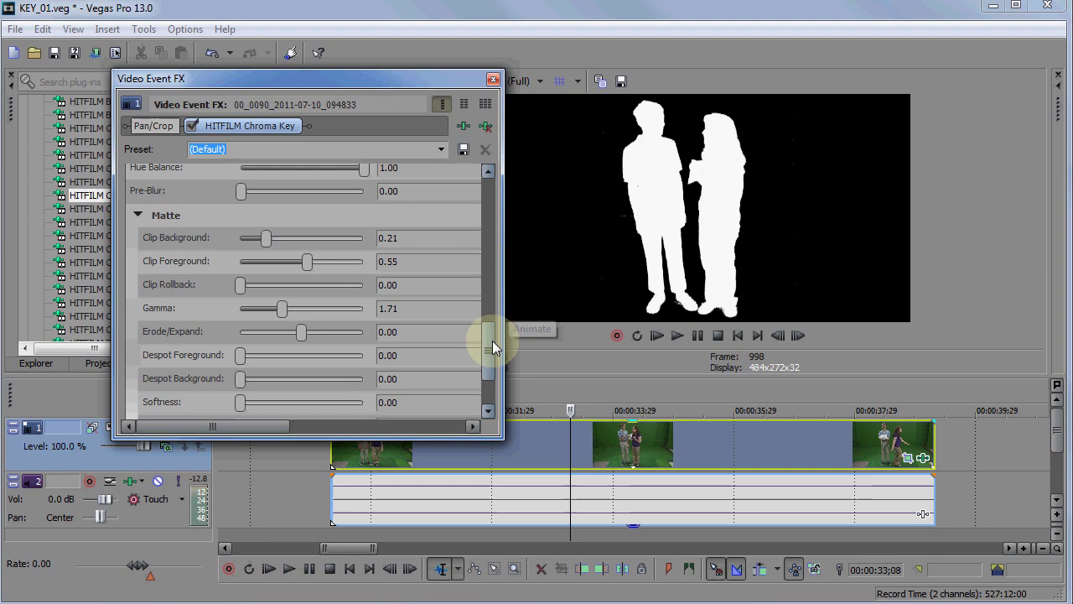
drag(493, 342, 492, 179)
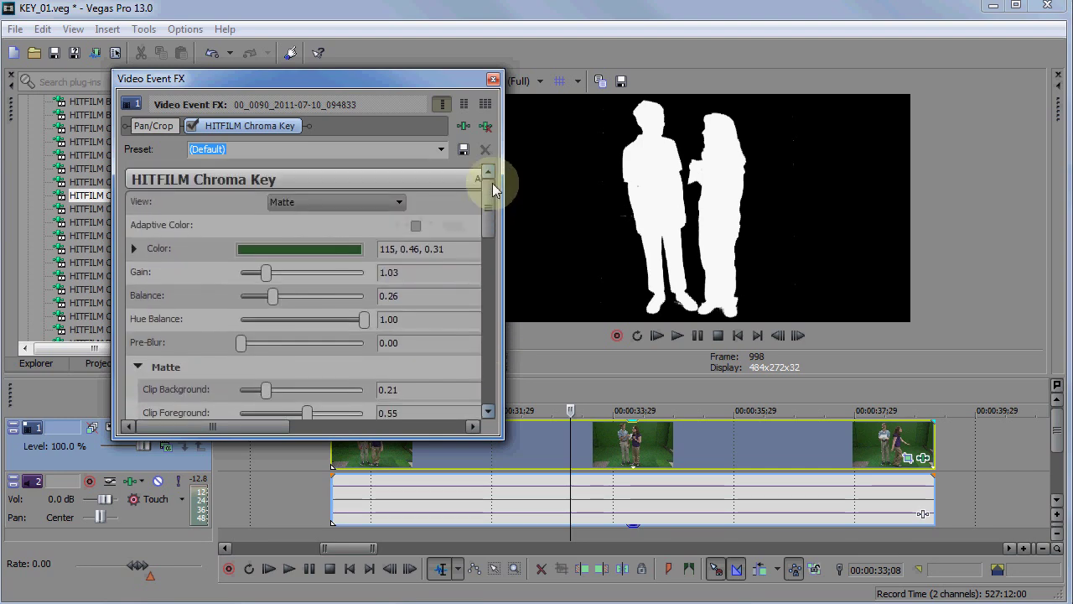
Set the chroma key View to Result to see the kids keyed over black.
click(301, 202)
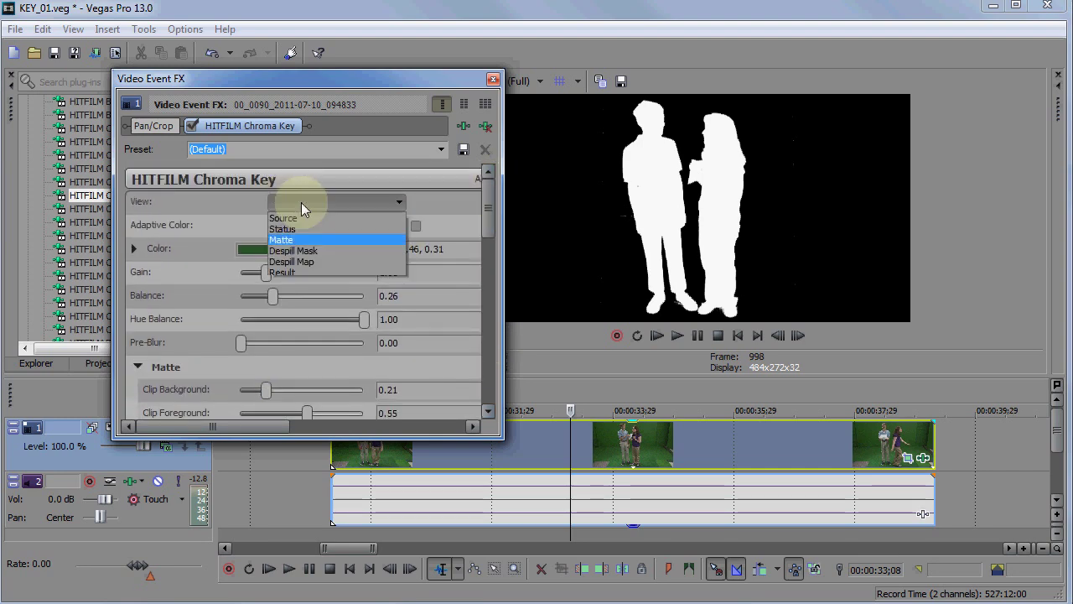
click(292, 269)
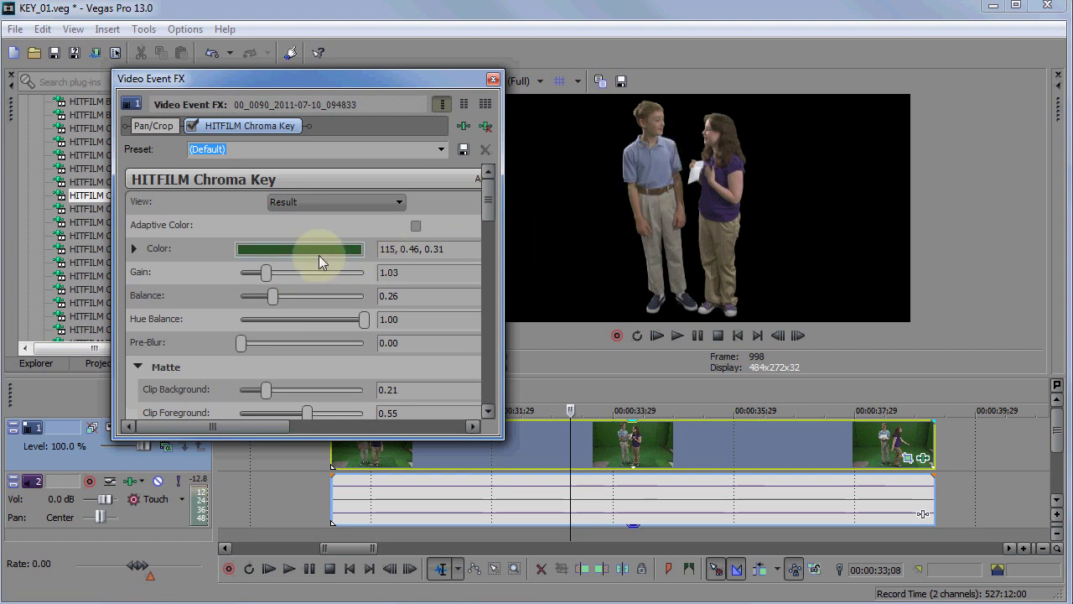
click(305, 204)
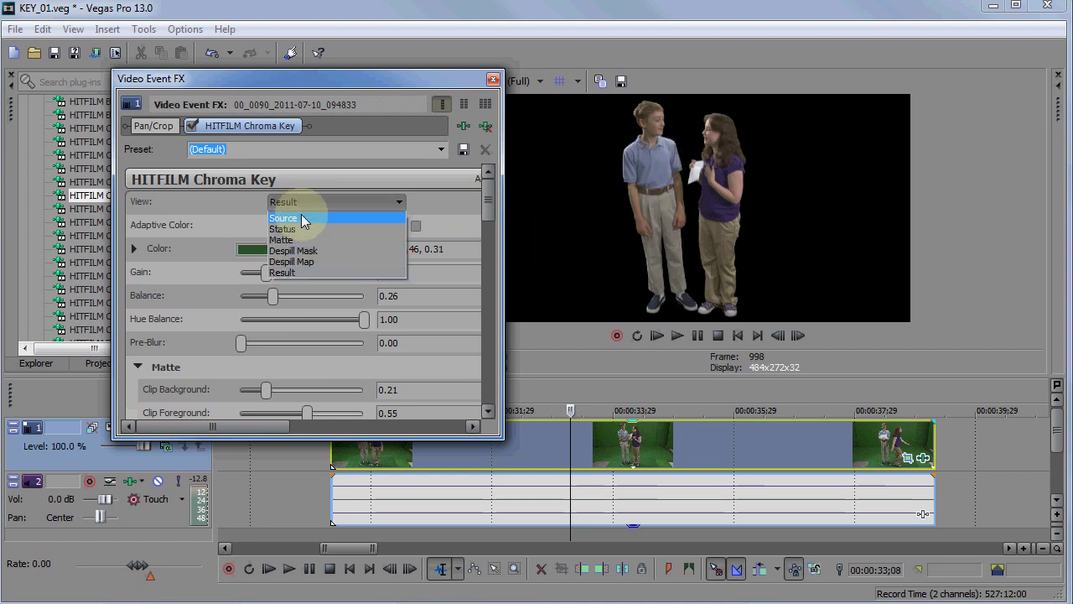
click(283, 272)
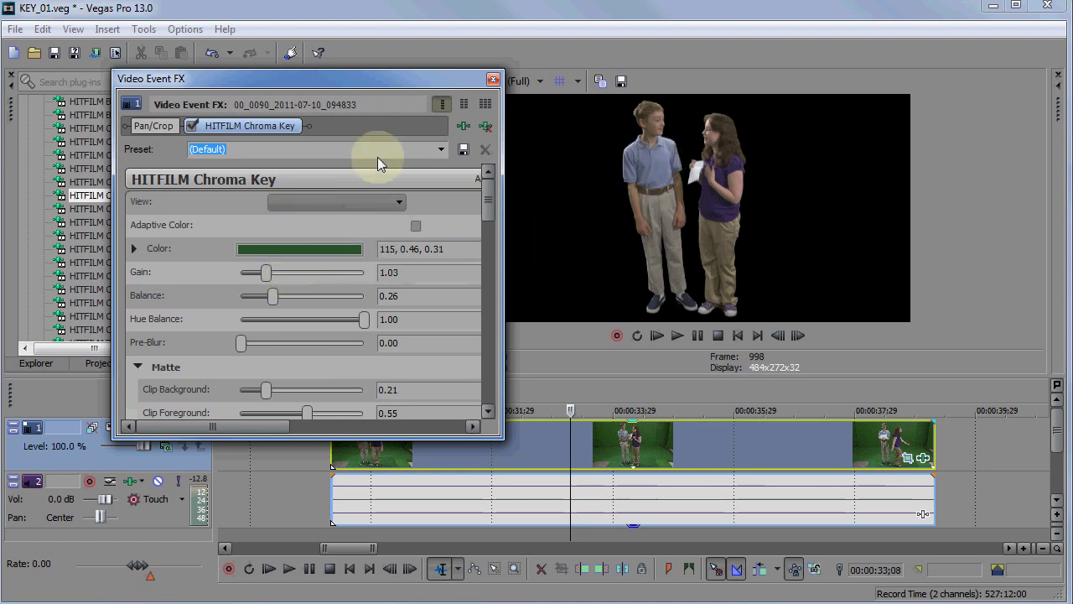
Add Sony Color Curves and Color Corrector, setting Saturation to 1.388.
click(463, 125)
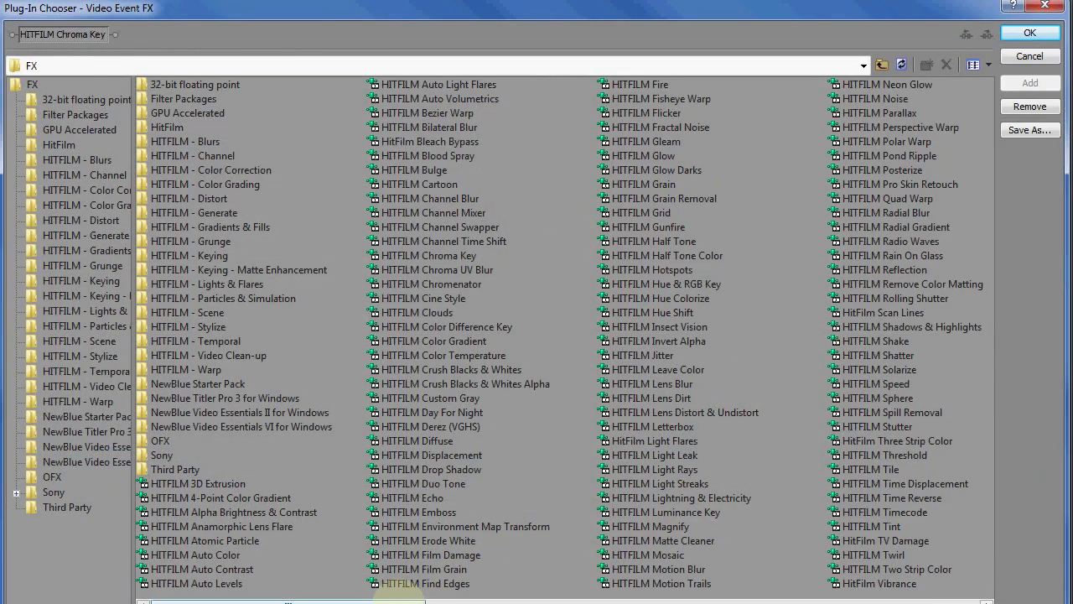
drag(400, 593, 896, 594)
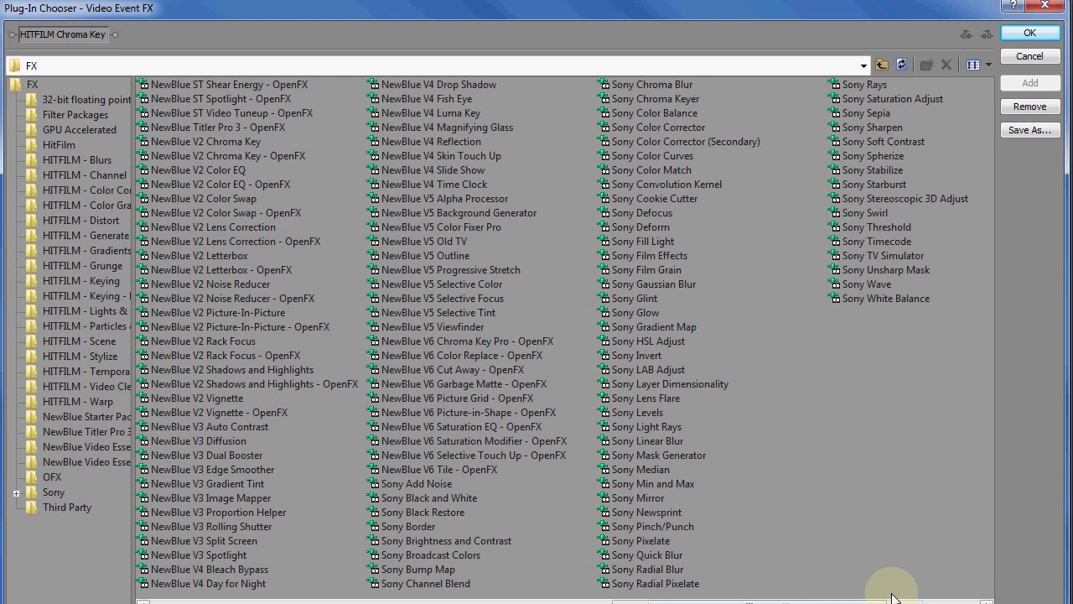
double_click(668, 155)
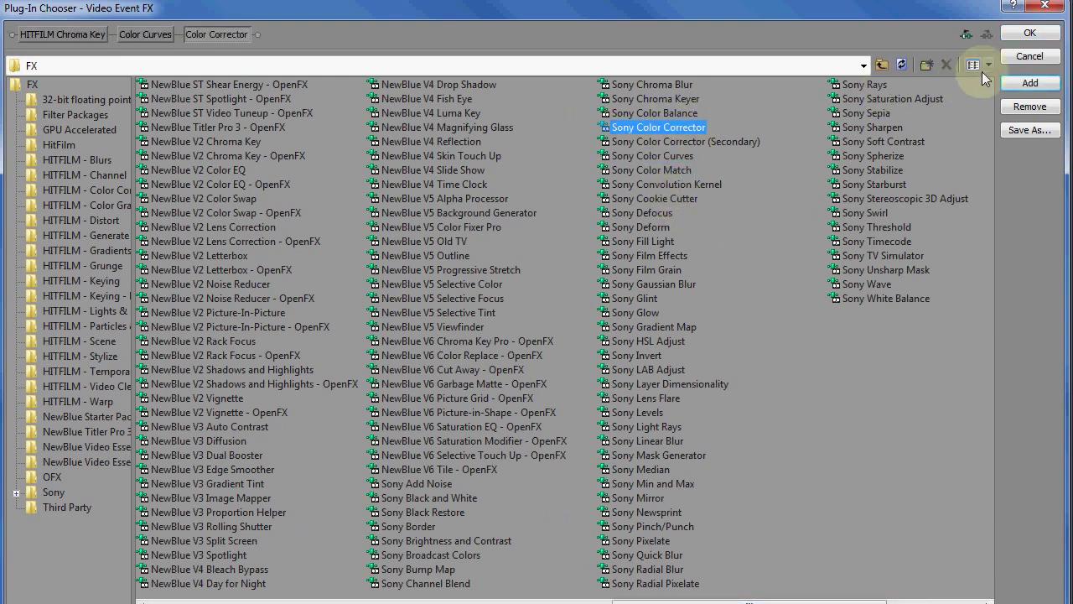
click(1028, 33)
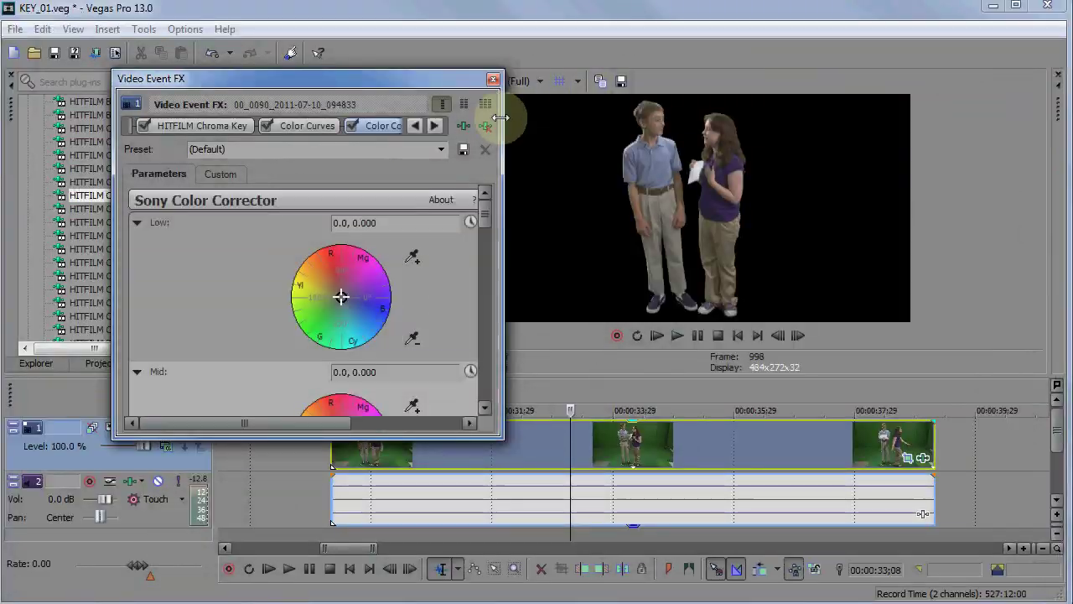
click(220, 174)
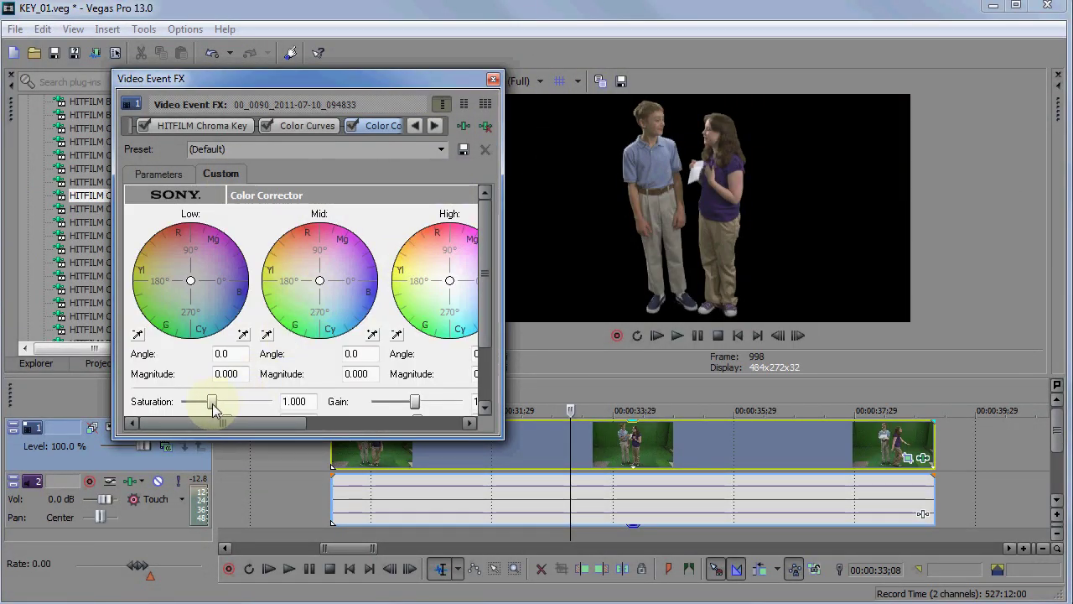
drag(212, 403, 223, 405)
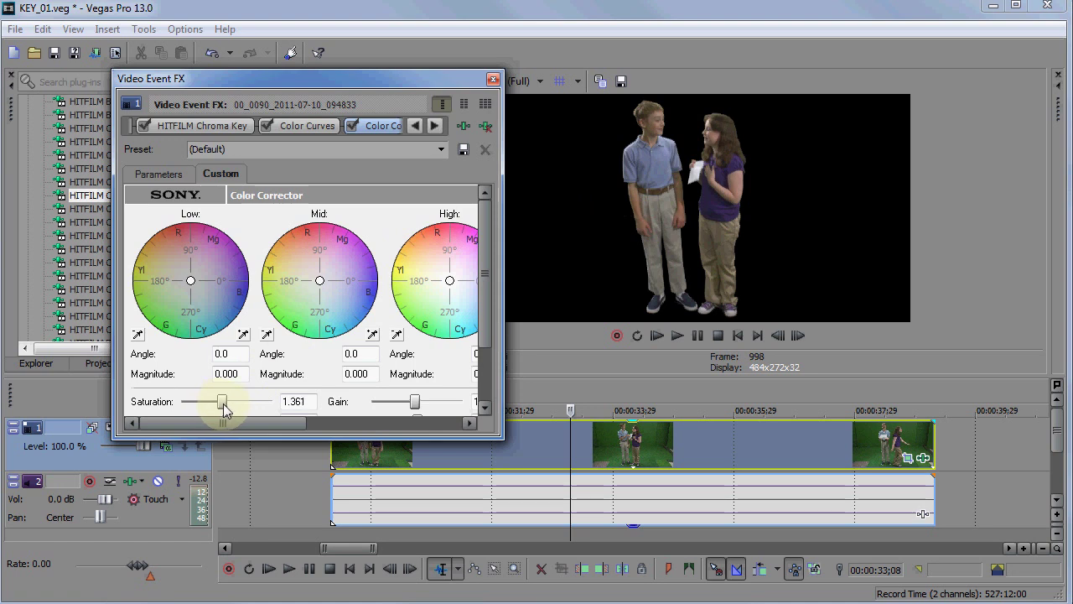
double_click(223, 405)
Bend the Color Curves RGB curve into an S-shape and close the FX window.
click(298, 128)
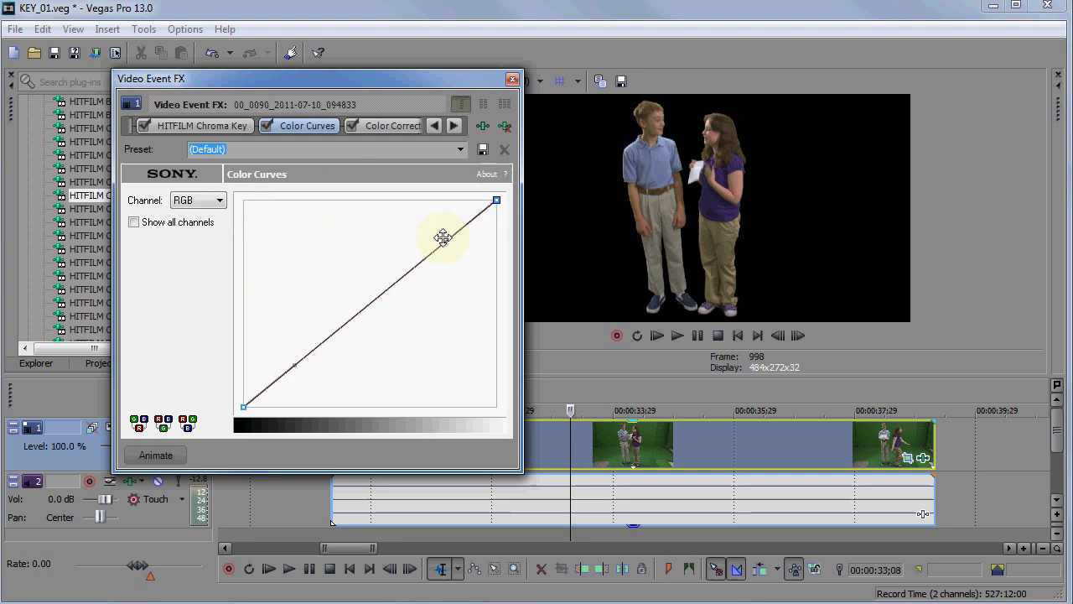
drag(441, 241, 396, 231)
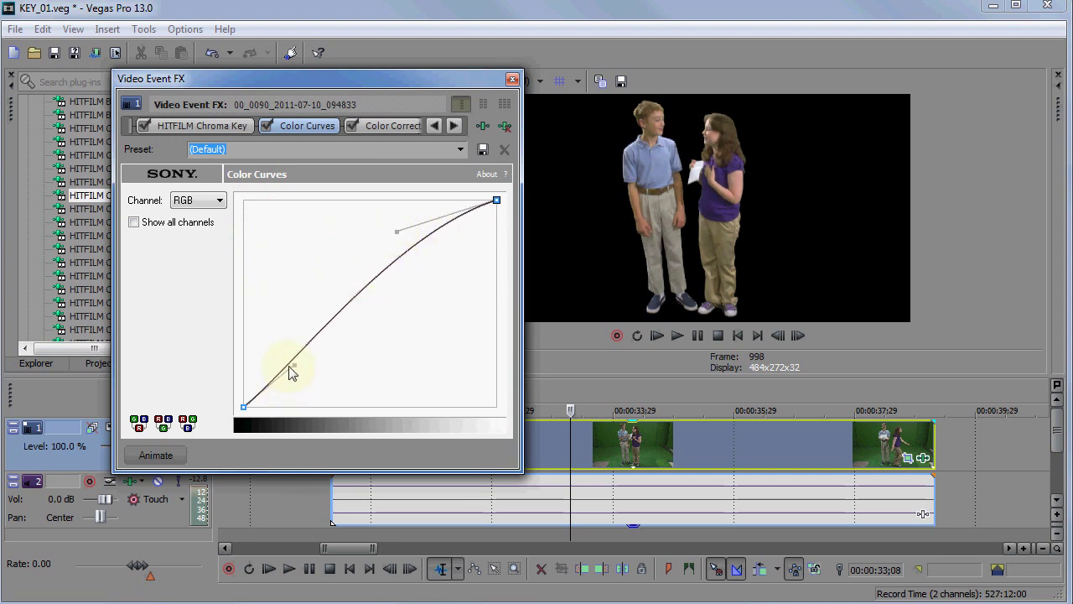
drag(296, 364, 286, 400)
mouse_move(395, 235)
mouse_down()
mouse_move(381, 220)
mouse_move(397, 217)
mouse_up()
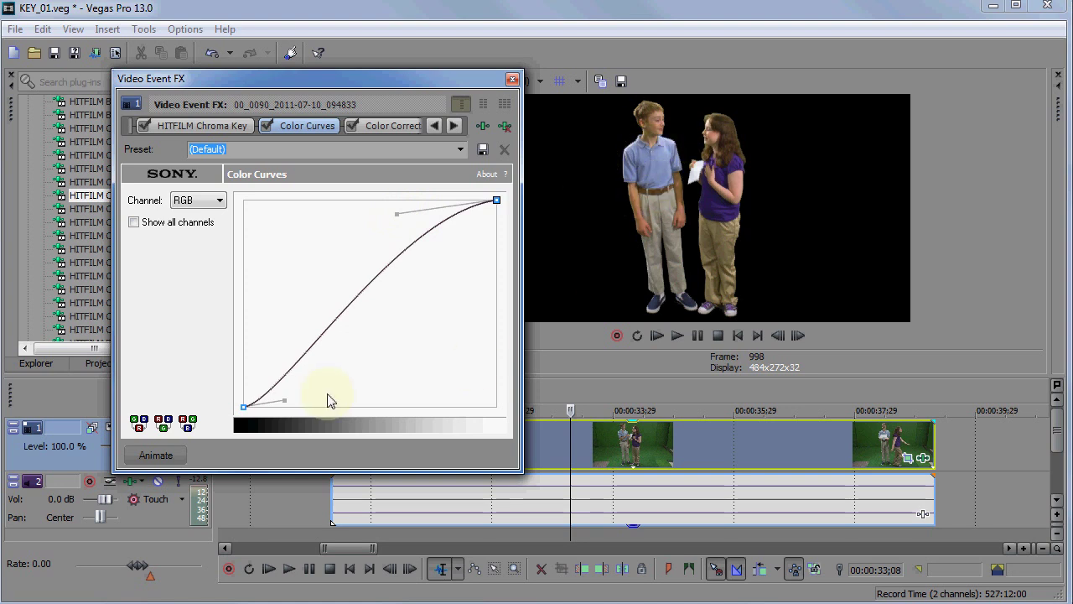
click(391, 125)
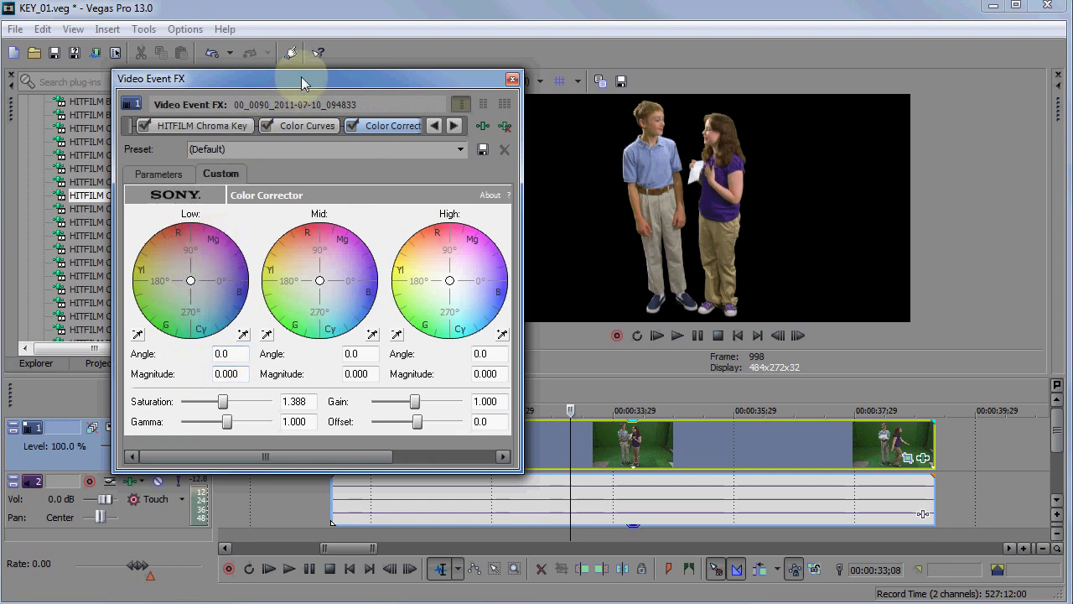
drag(302, 82, 311, 81)
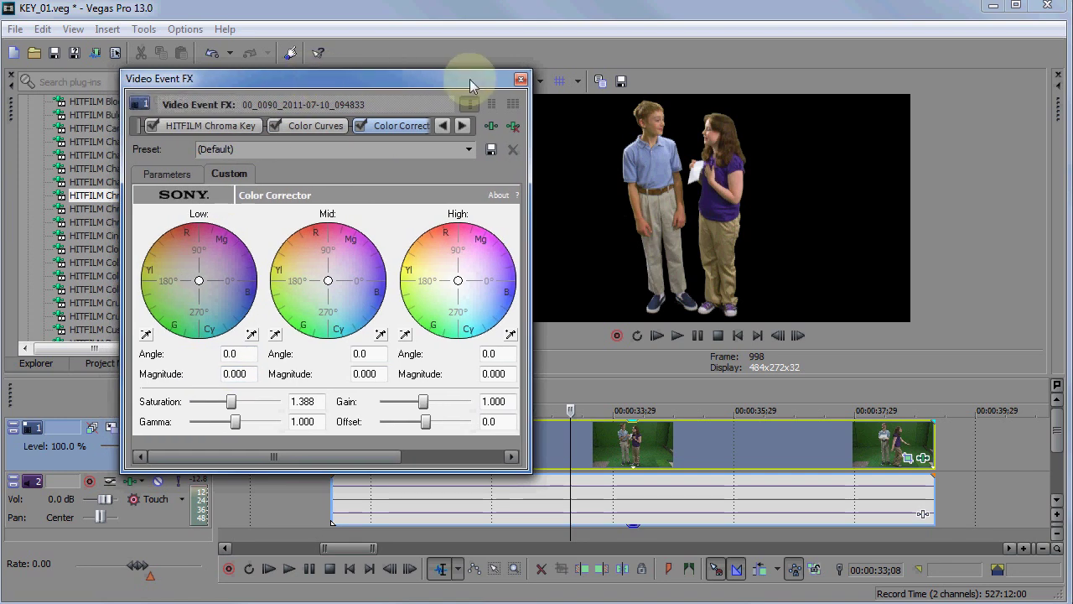
click(520, 81)
Scrub the timeline from 32;06 to 35;27 to check the keyed clip.
click(505, 447)
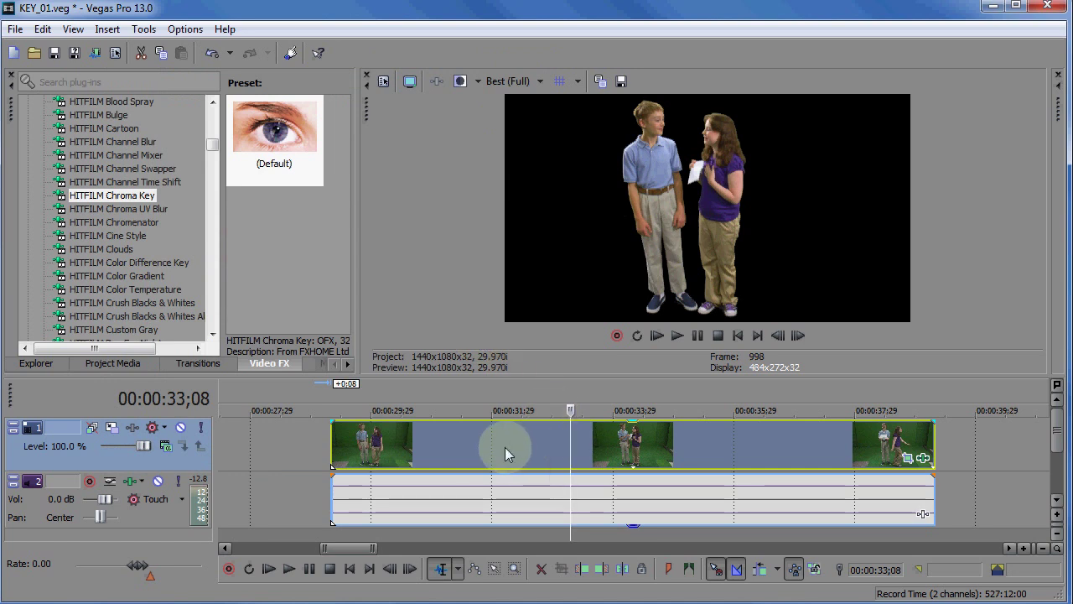
click(640, 448)
click(687, 451)
click(766, 455)
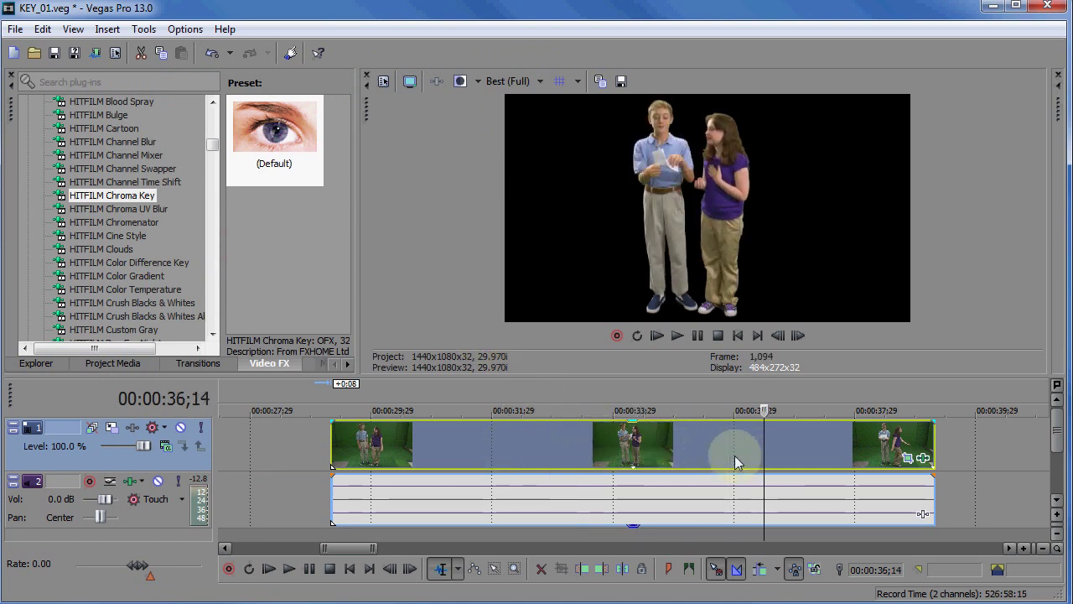
click(652, 458)
click(617, 458)
click(574, 457)
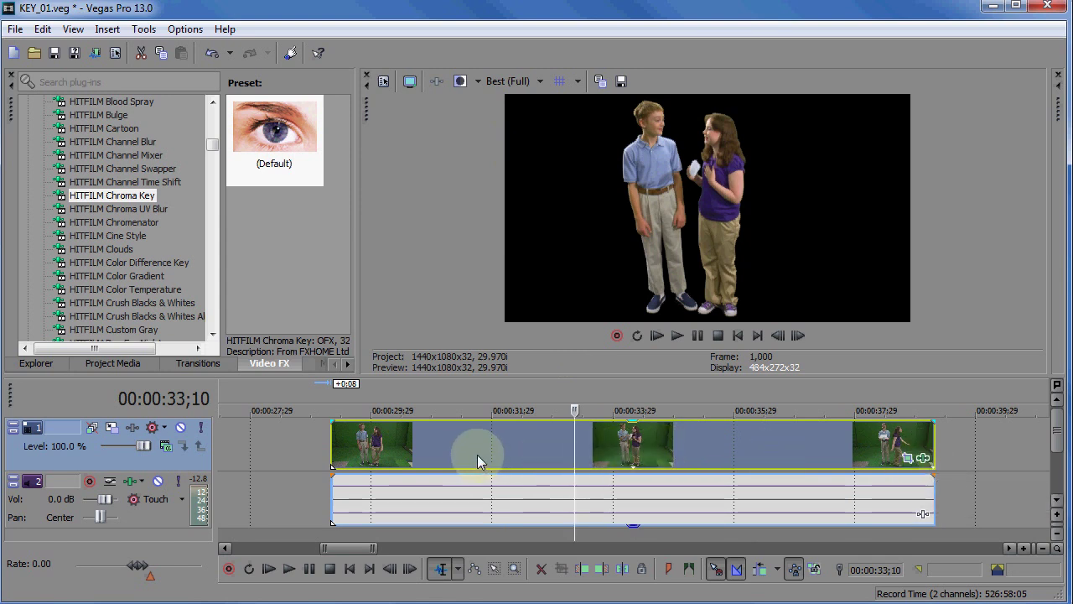
click(729, 451)
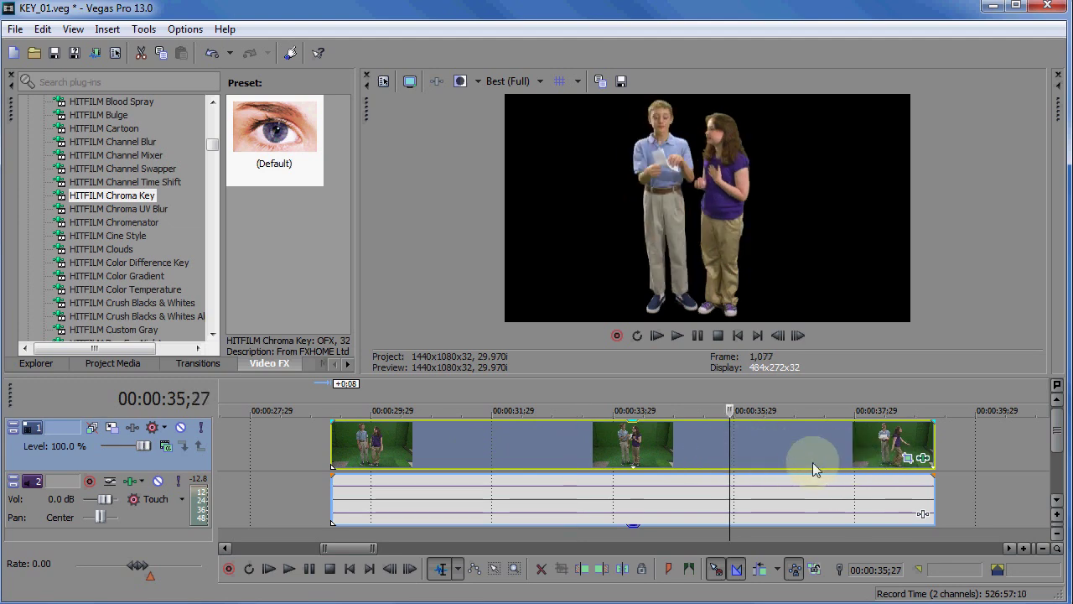
Set the HITFILM Chroma Key View back to Matte in Event FX.
click(924, 460)
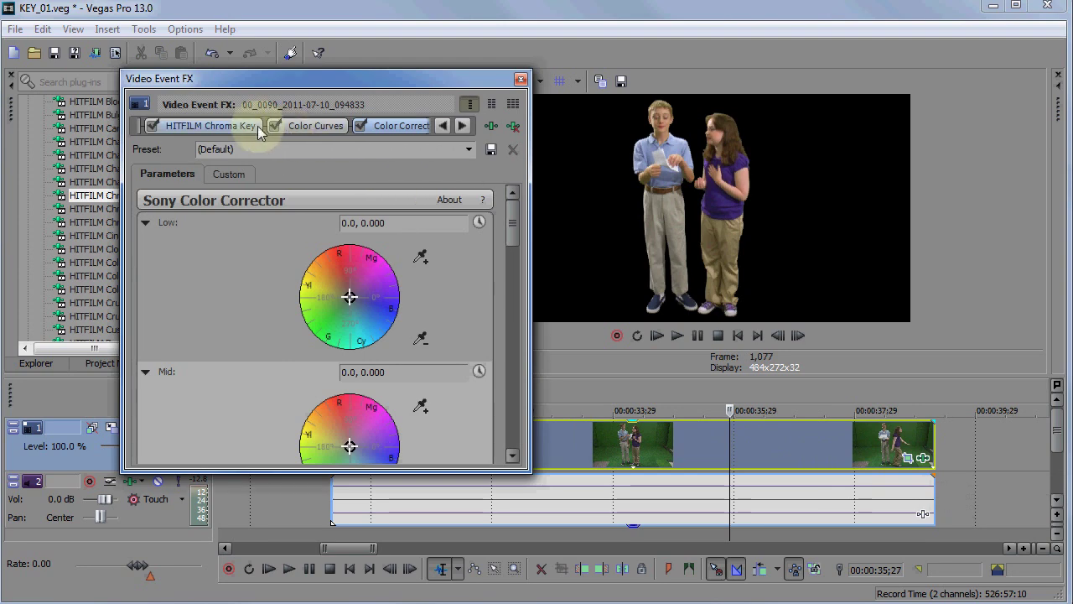
click(257, 128)
click(311, 198)
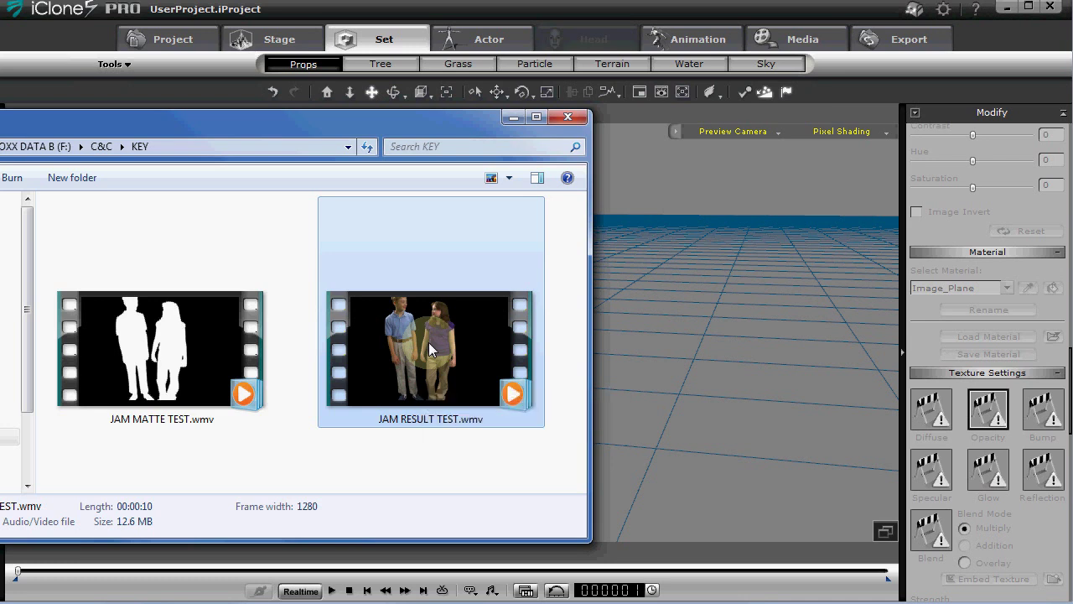
Apply the JAM RESULT clip to the image plane and turn the plane toward the camera.
drag(429, 342, 607, 383)
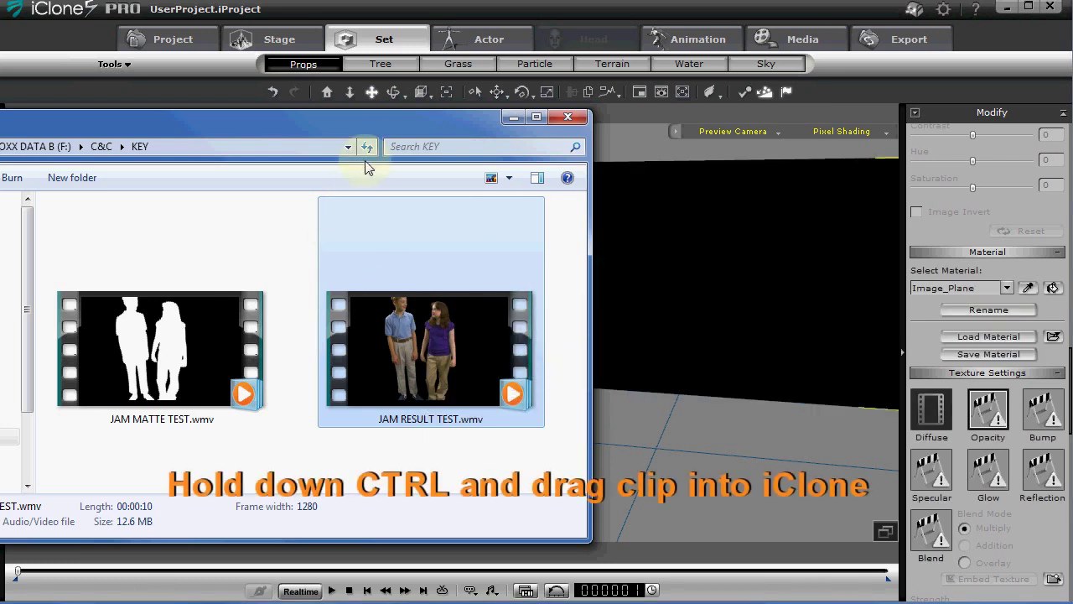
click(544, 15)
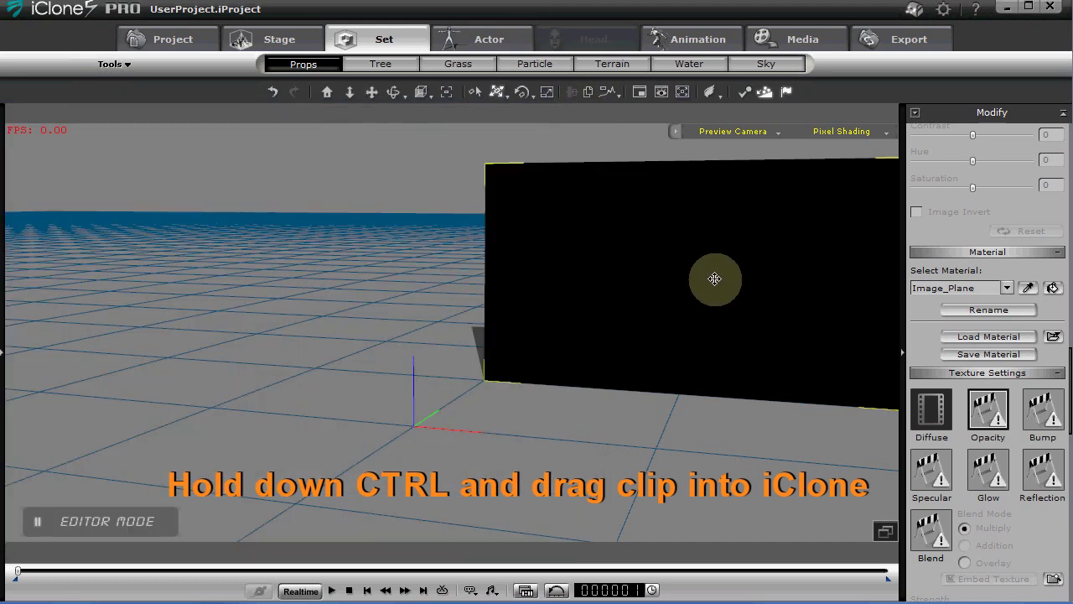
drag(712, 278, 563, 308)
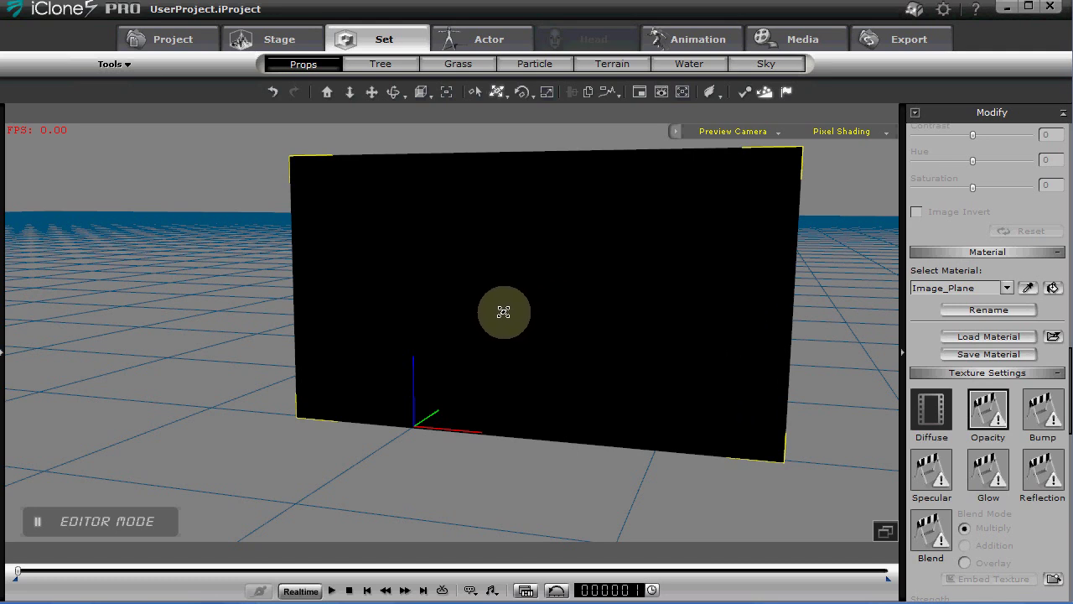
drag(482, 257, 619, 360)
Play the kids video on the plane twice, then rewind to the first frame.
key(space)
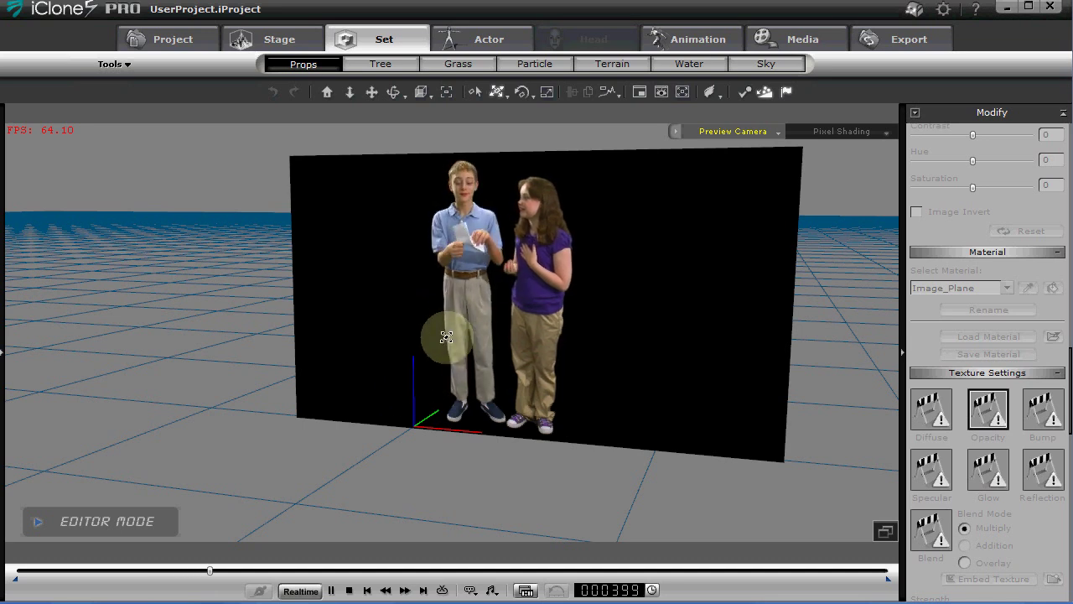
click(350, 591)
click(349, 590)
key(space)
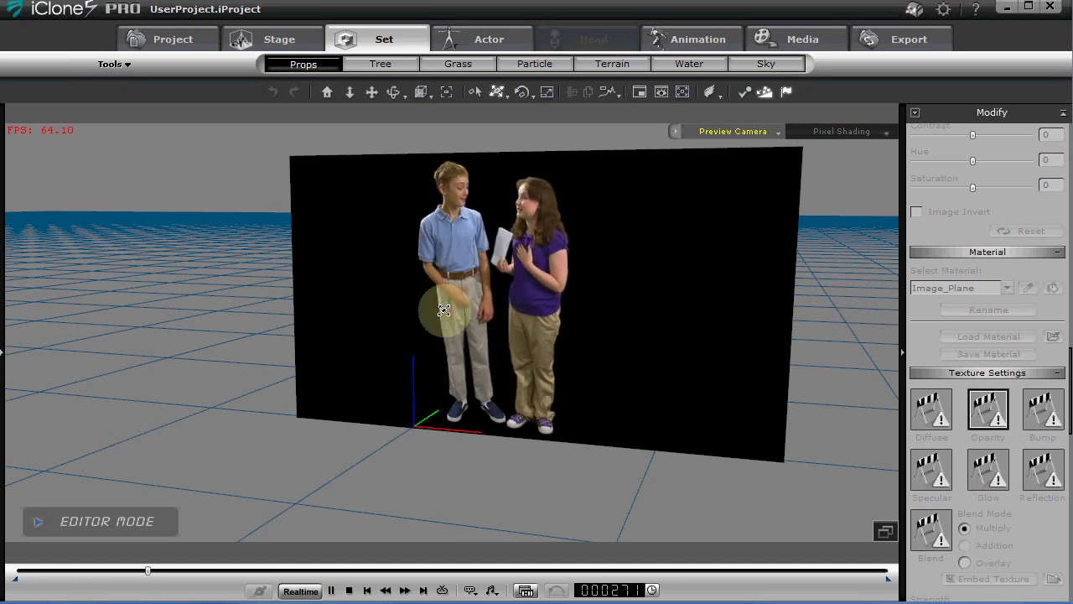
click(430, 422)
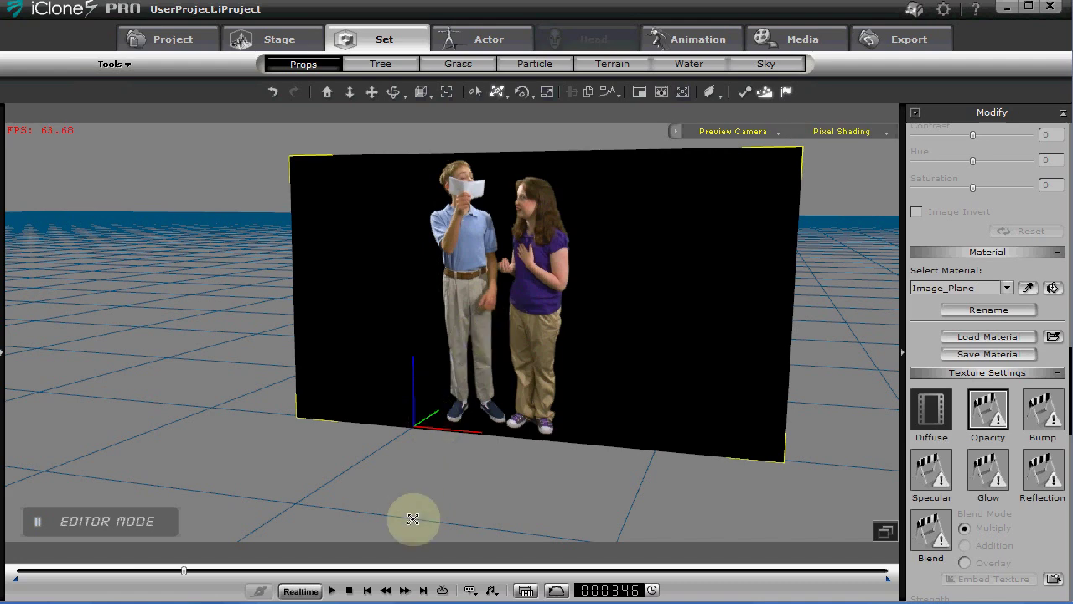
click(348, 592)
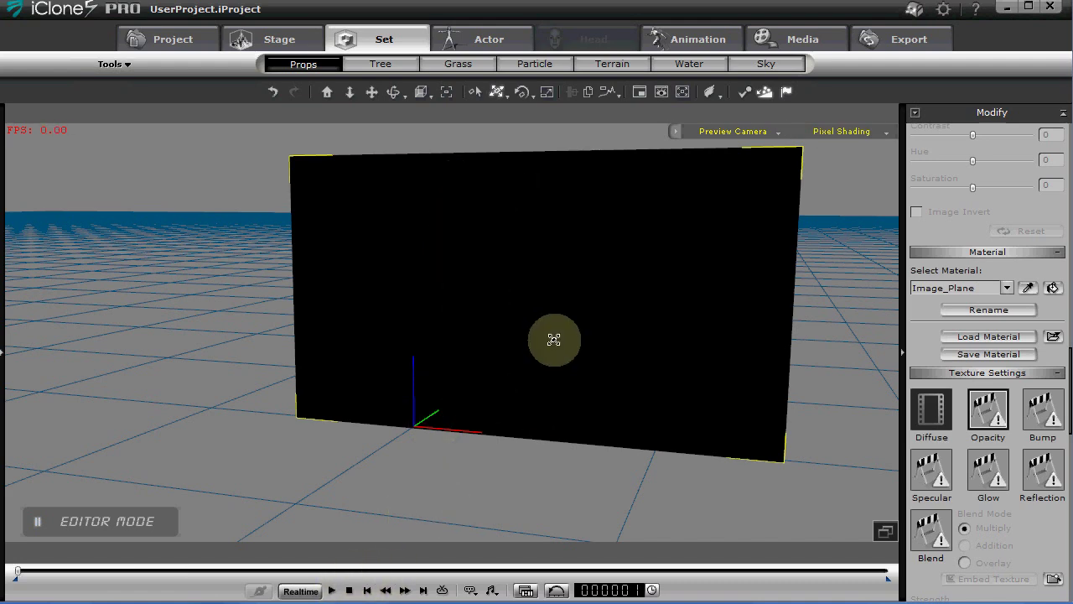
Load JAM MATTE TEST.wmv as the plane's opacity texture and play to check the cutout.
click(986, 409)
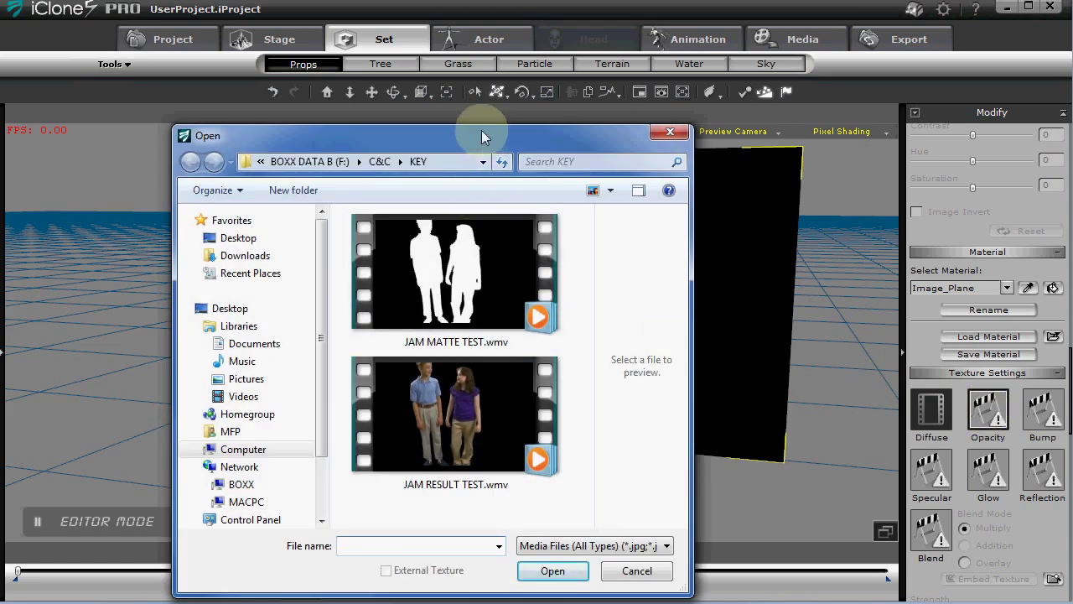
drag(482, 132, 314, 178)
click(265, 334)
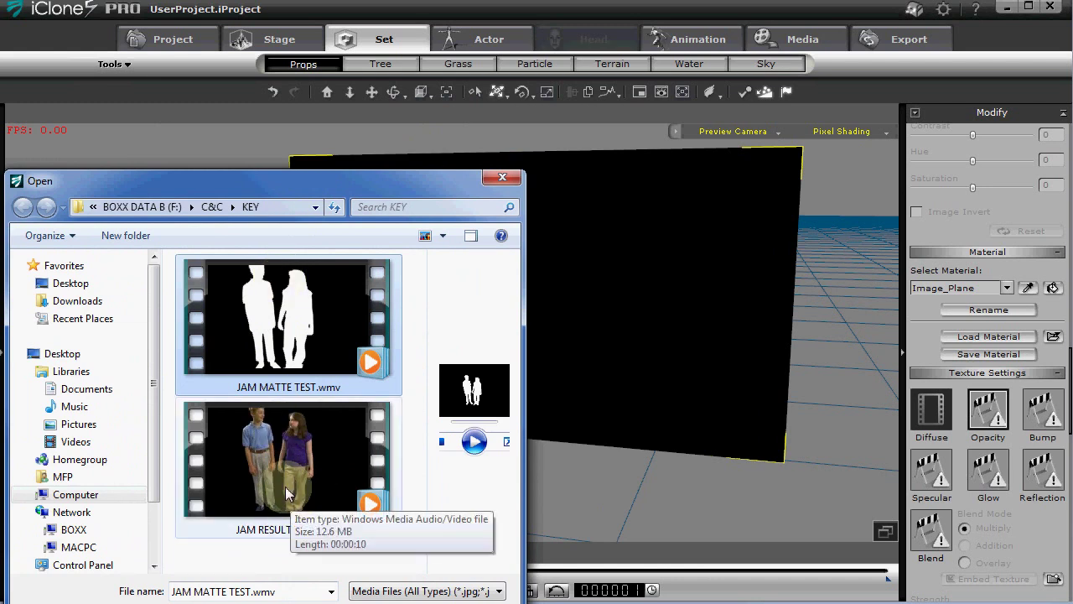
double_click(281, 303)
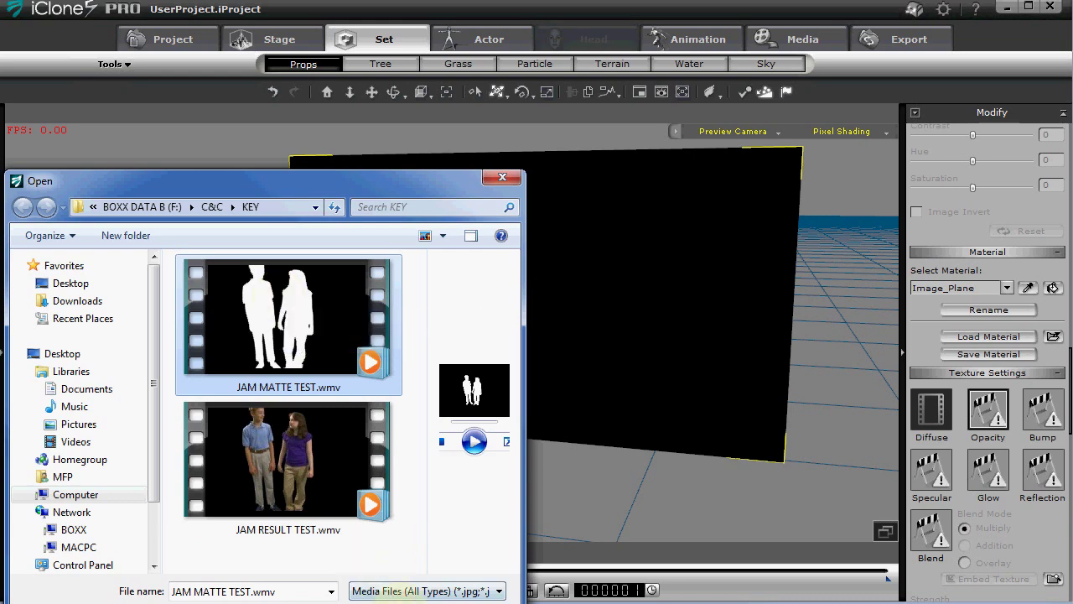
key(space)
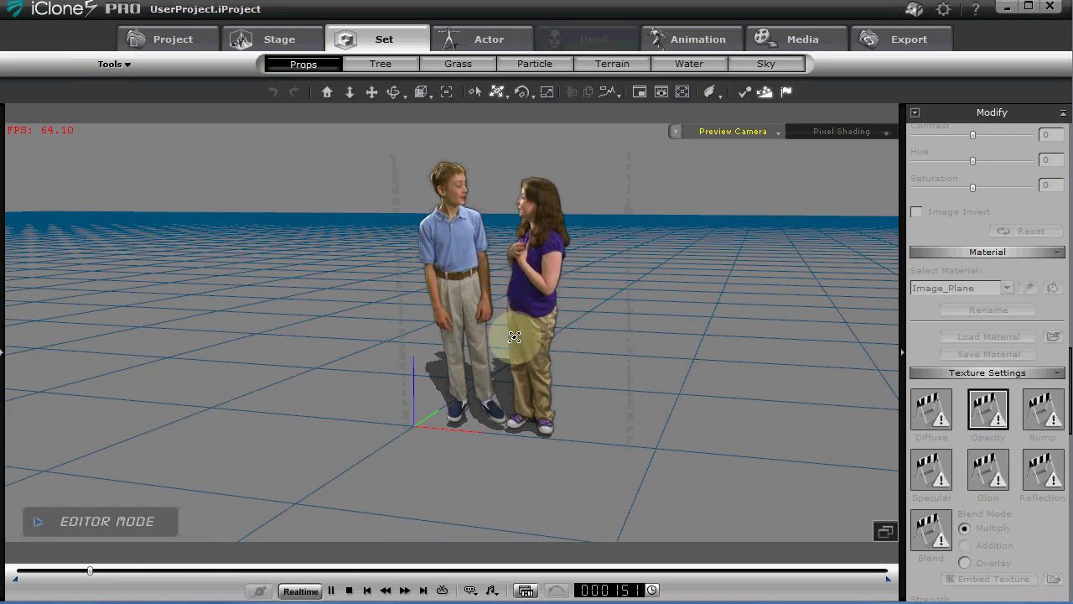
Stop playback with the image plane selected and zoom in on the kids' faces.
click(465, 440)
key(space)
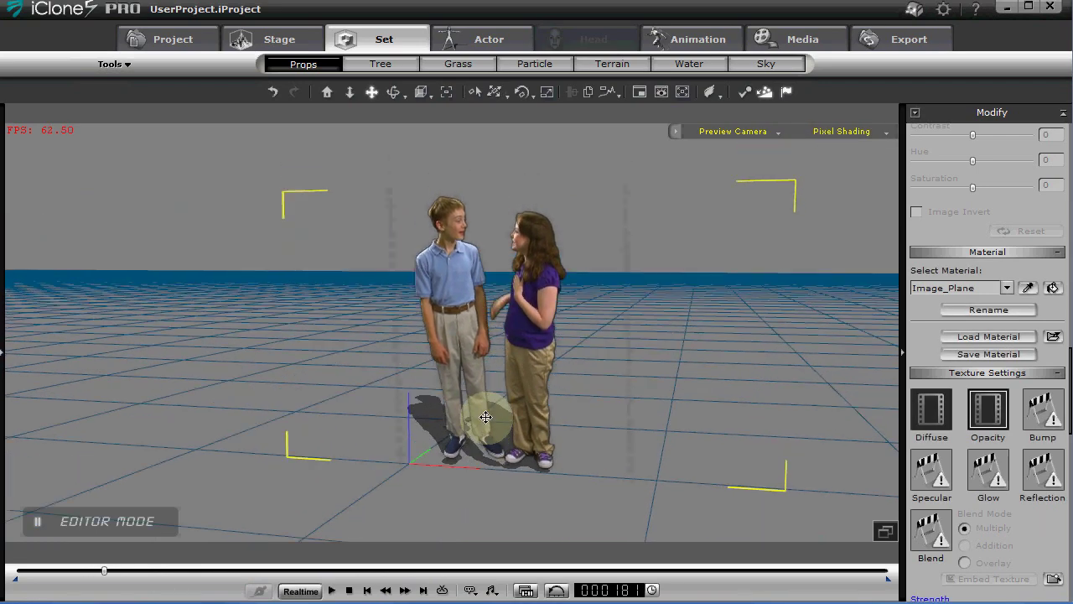
scroll(484, 426, up, 5)
scroll(484, 425, down, 5)
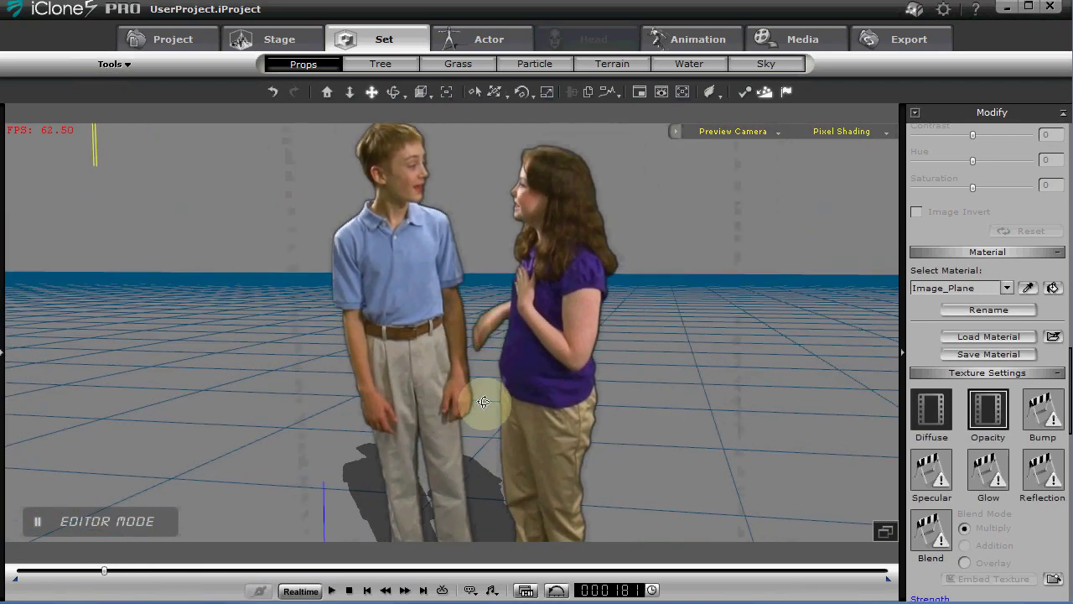
scroll(488, 385, up, 5)
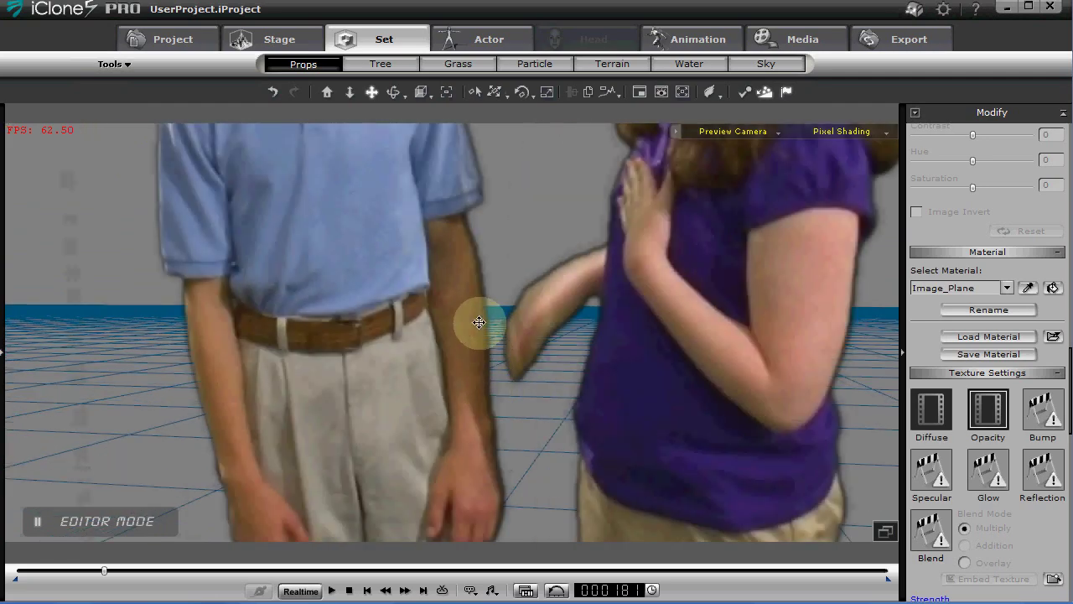
drag(478, 322, 482, 597)
Zoom in and out on the kids and tilt the camera to check the matte edges.
scroll(462, 507, down, 2)
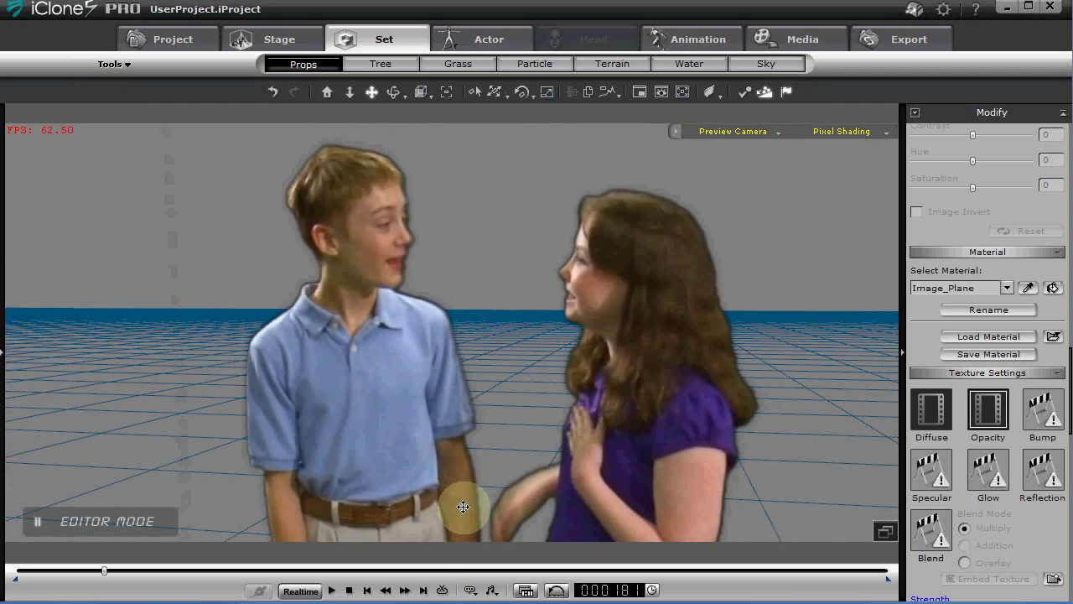
scroll(462, 488, down, 2)
scroll(462, 488, up, 5)
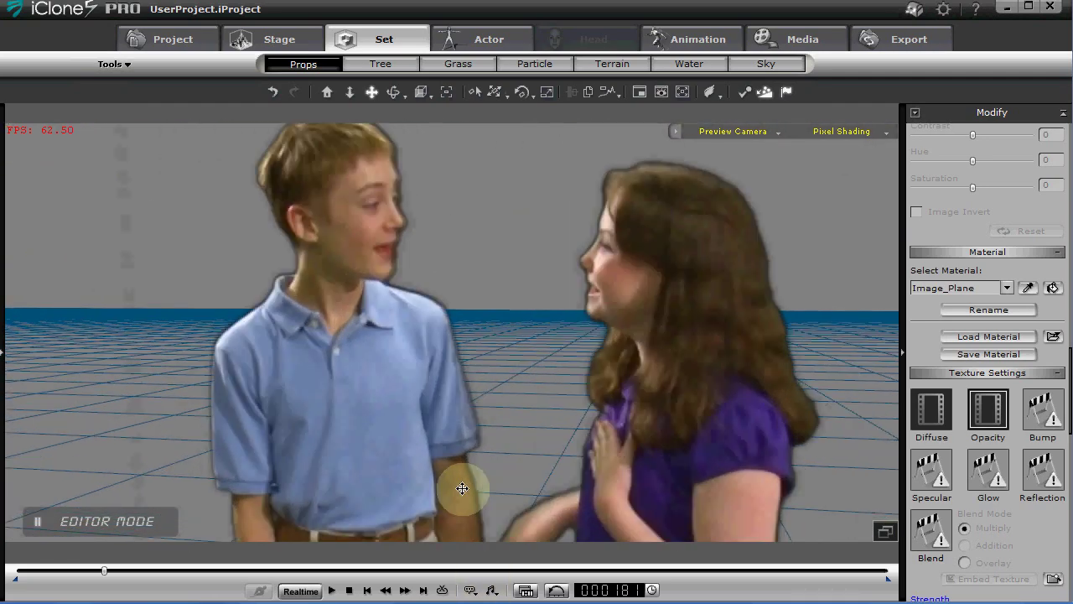
scroll(462, 488, down, 5)
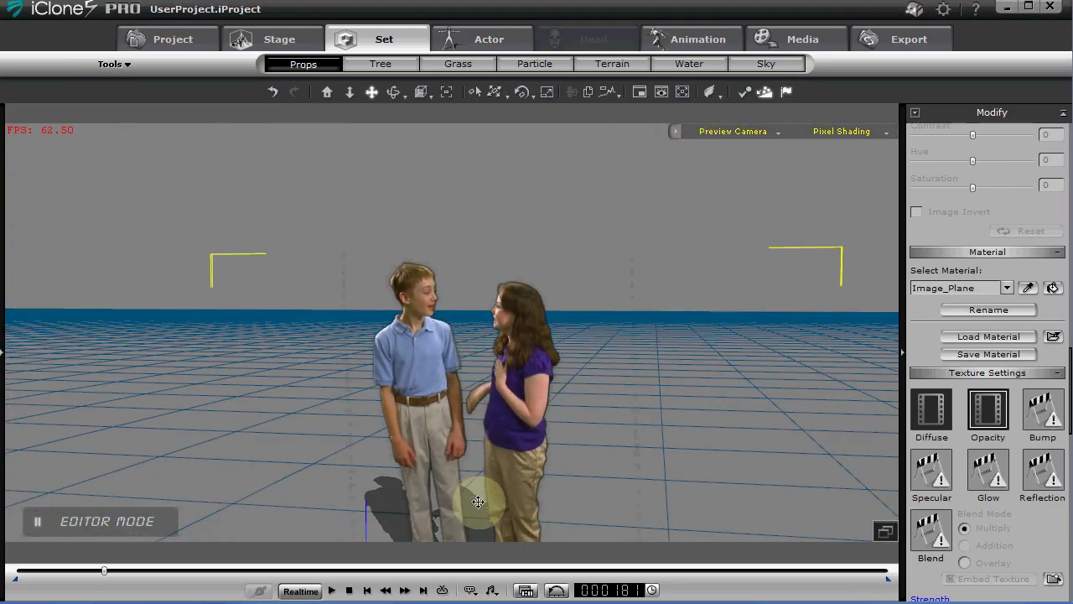
scroll(495, 414, up, 1)
drag(494, 413, 515, 355)
scroll(515, 355, up, 5)
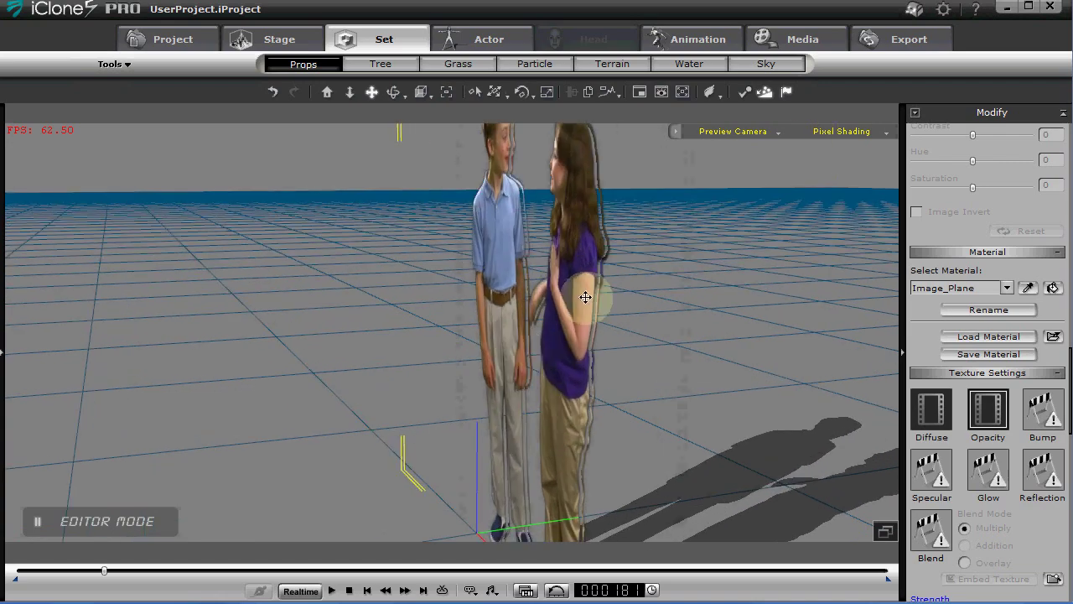
Orbit to face the kids head-on, then pan and re-centre the view on them.
drag(568, 335, 583, 354)
scroll(583, 354, down, 4)
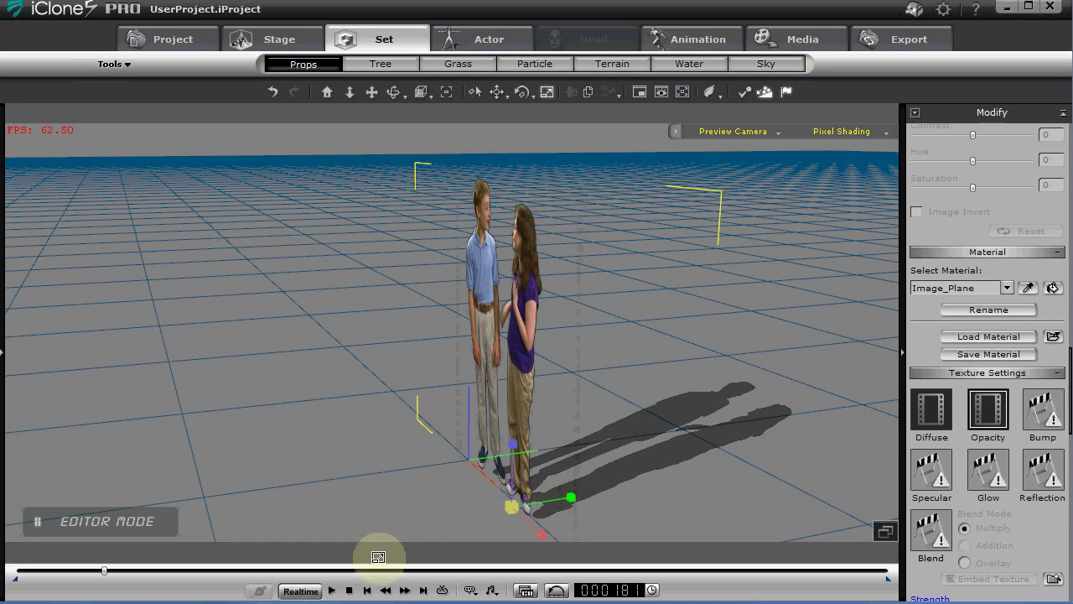
drag(484, 332, 293, 262)
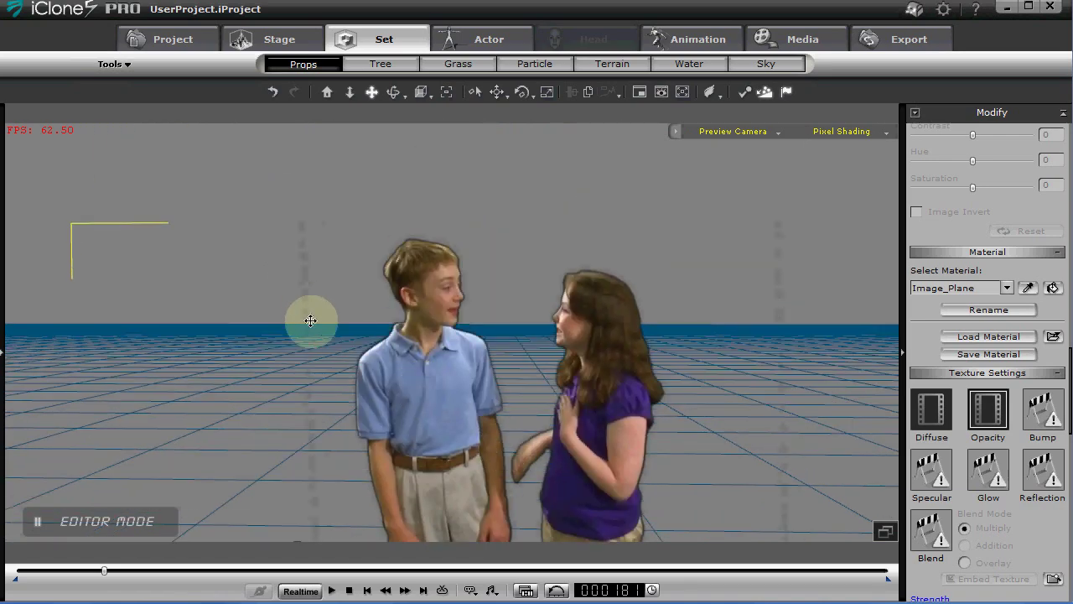
drag(479, 355, 467, 307)
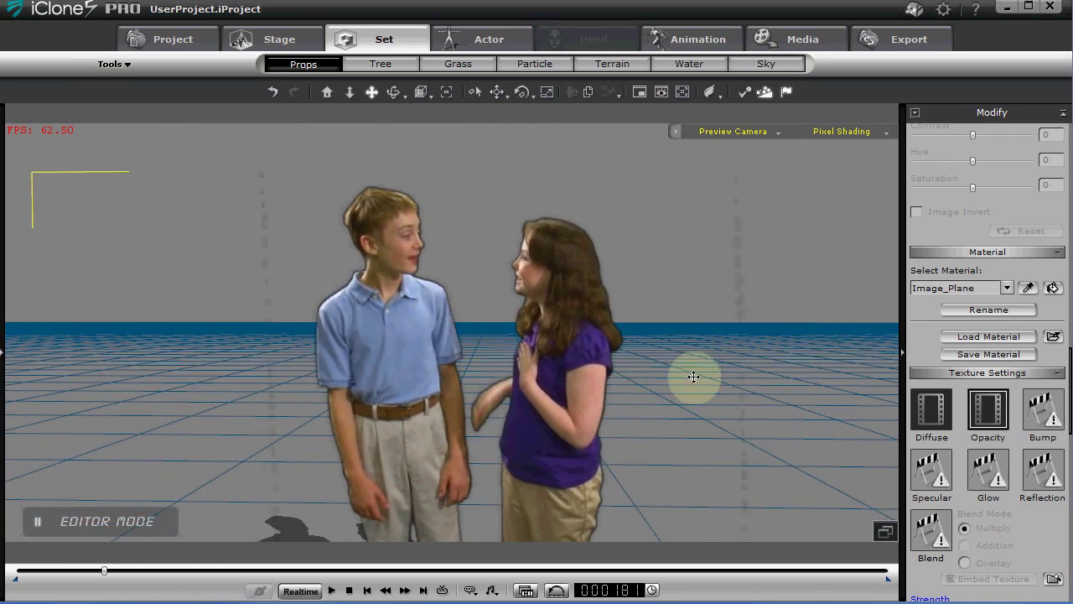
drag(554, 371, 615, 341)
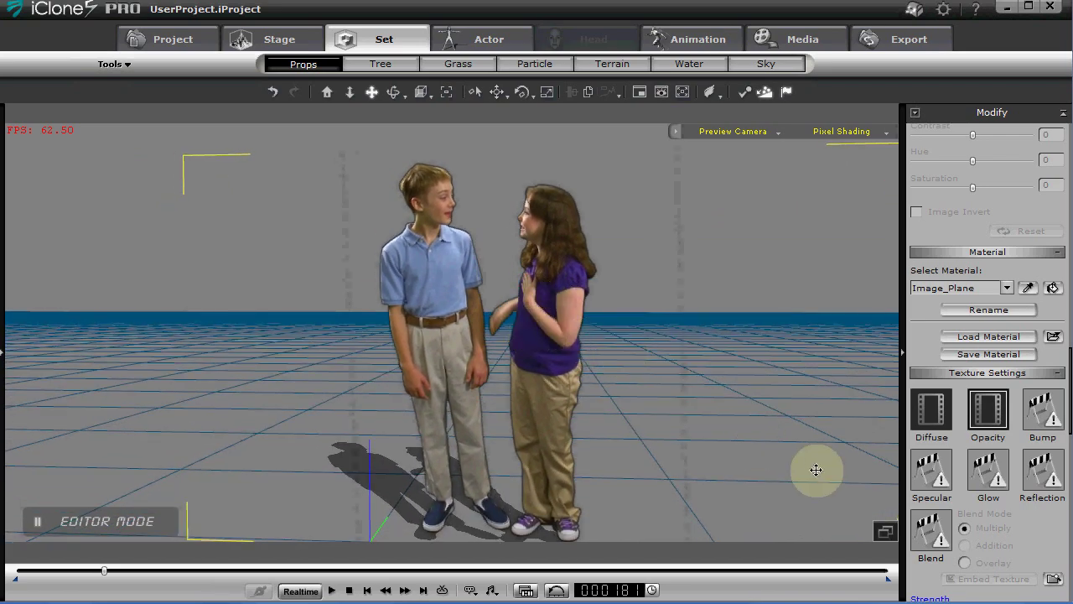
Switch on the image plane's alpha threshold and raise its value.
click(940, 428)
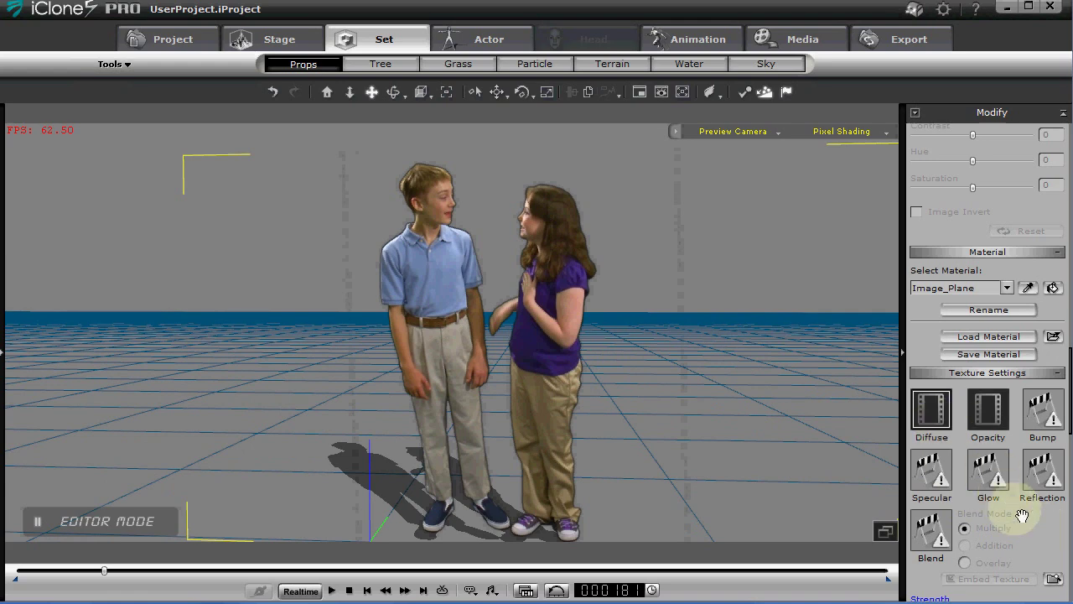
drag(1045, 535, 1023, 208)
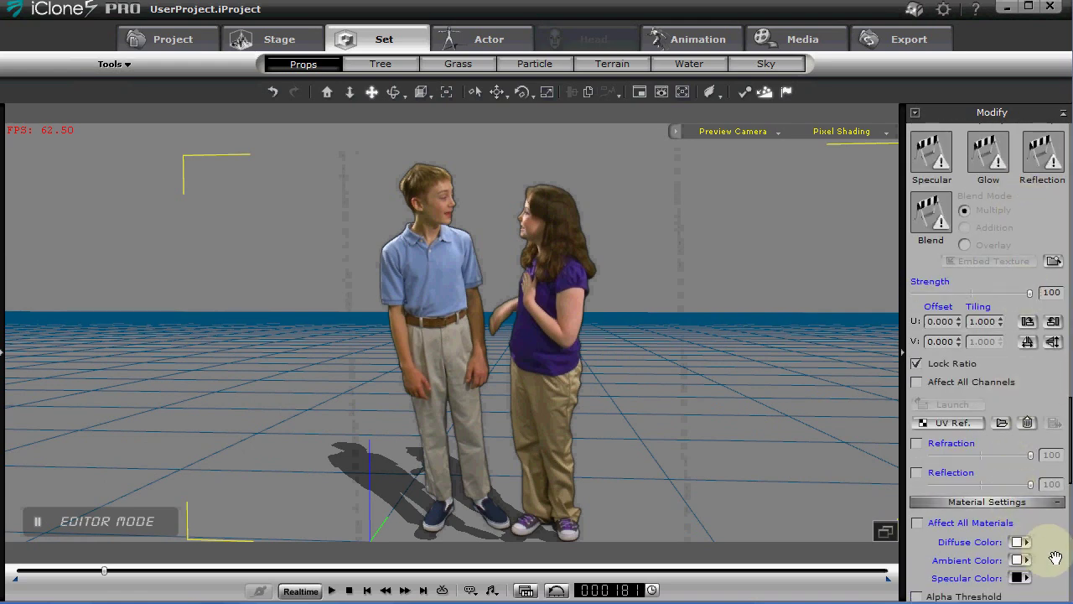
drag(1026, 568, 1049, 336)
click(918, 374)
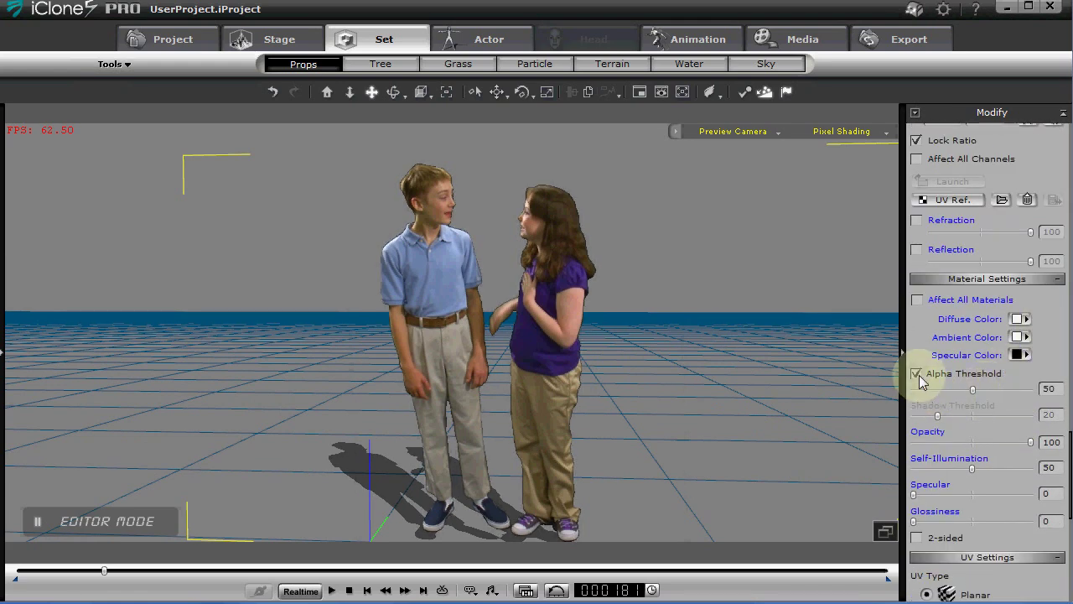
mouse_move(972, 389)
mouse_down()
mouse_move(938, 389)
mouse_move(978, 390)
mouse_up()
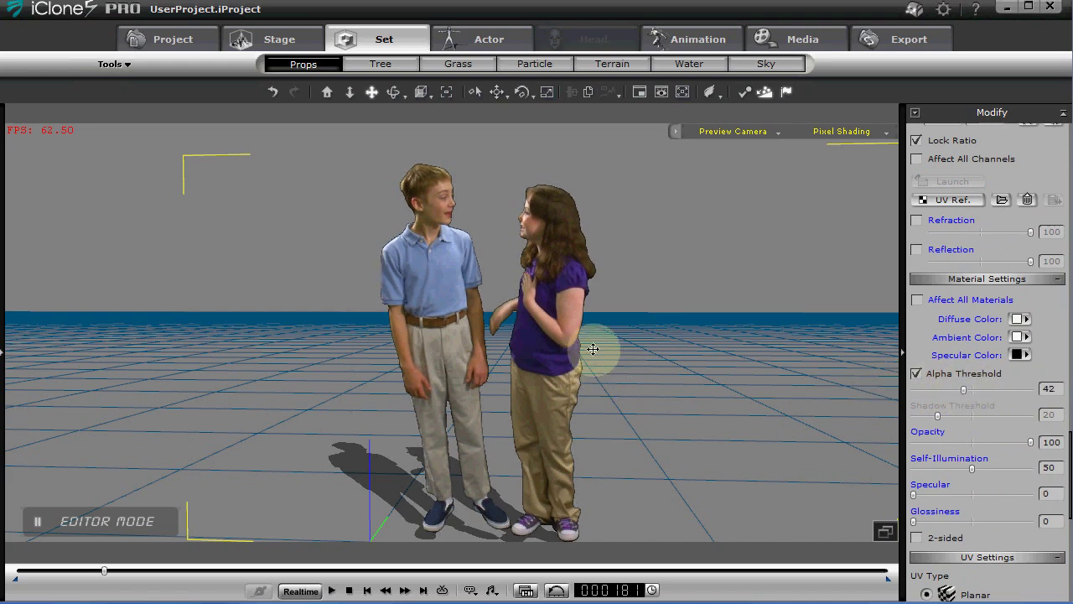
scroll(581, 384, up, 6)
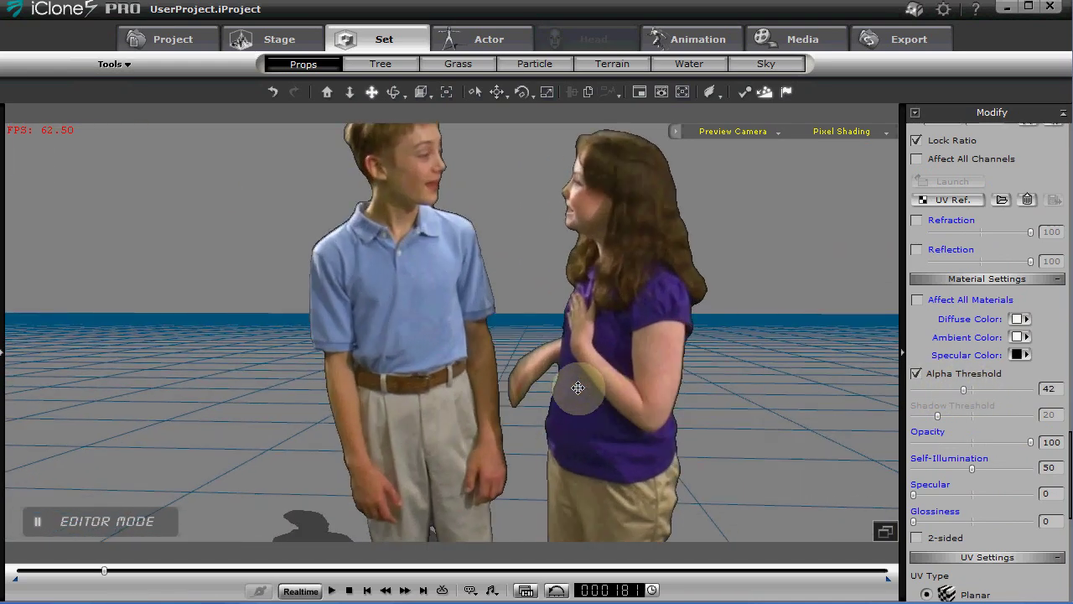
scroll(587, 382, down, 2)
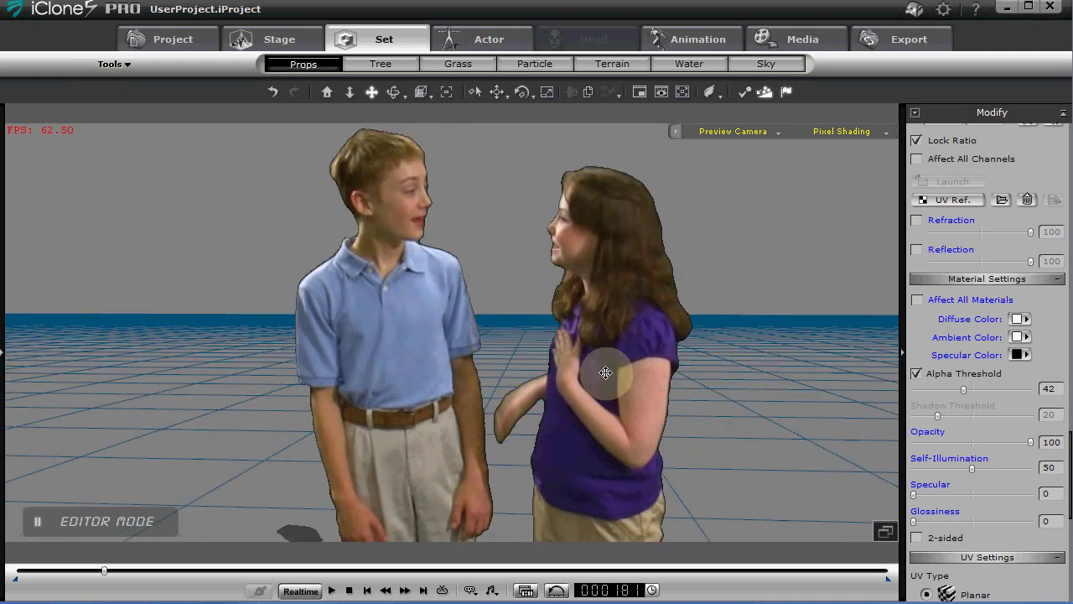
drag(965, 392, 991, 390)
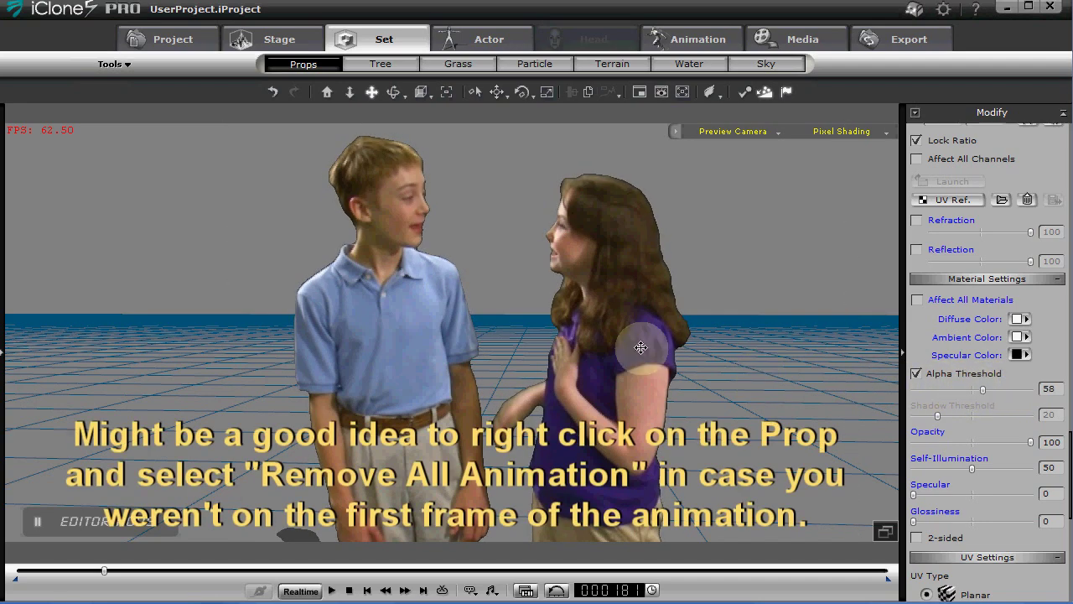
Pull the view back from the kids and play the animation to preview the key.
scroll(988, 352, down, 6)
drag(647, 348, 582, 312)
key(space)
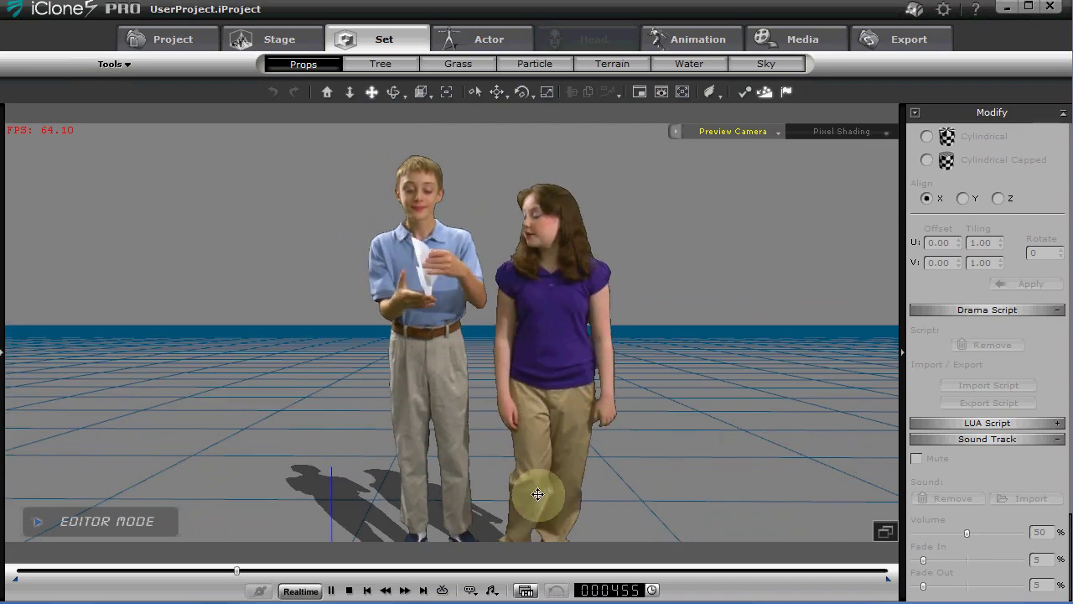
Stop playback at the first frame and frame the view on the image plane.
click(350, 591)
click(469, 392)
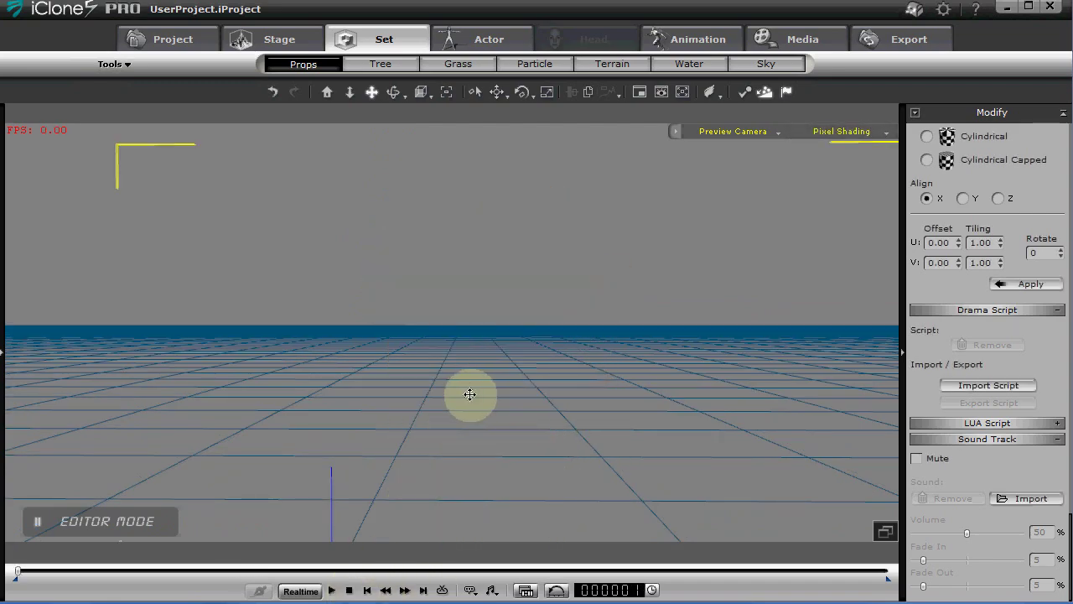
key(z)
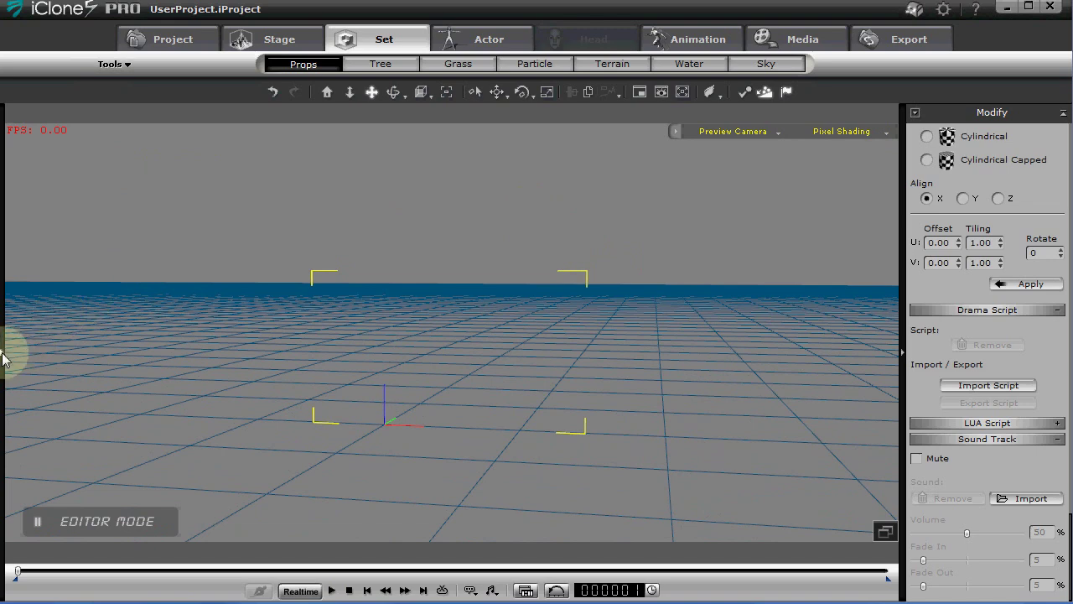
Add a Billboard FaceCam prop to the scene and orbit around it.
click(3, 356)
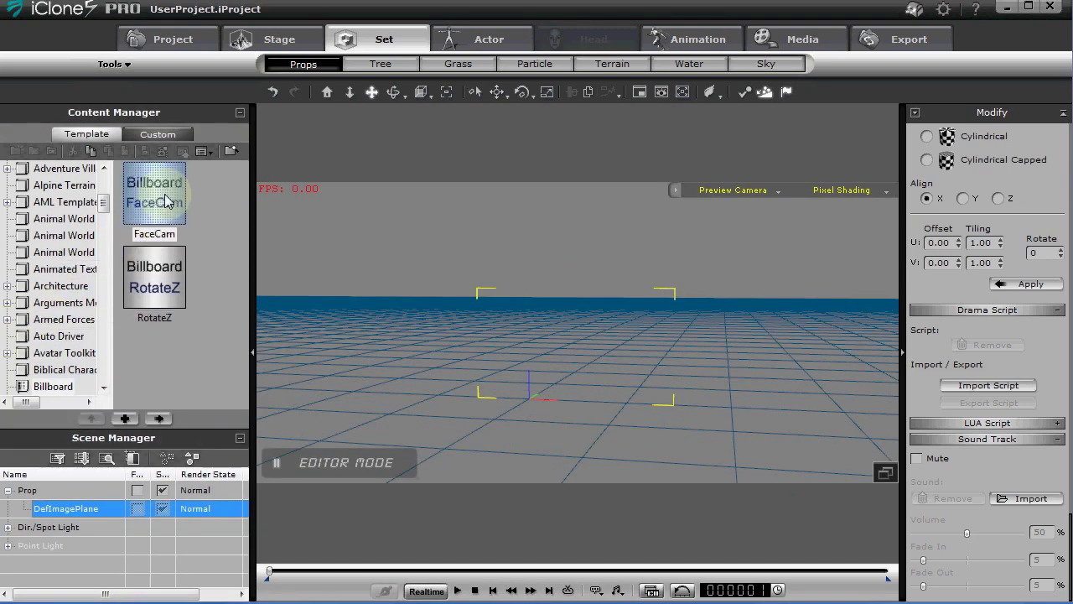
drag(165, 200, 369, 398)
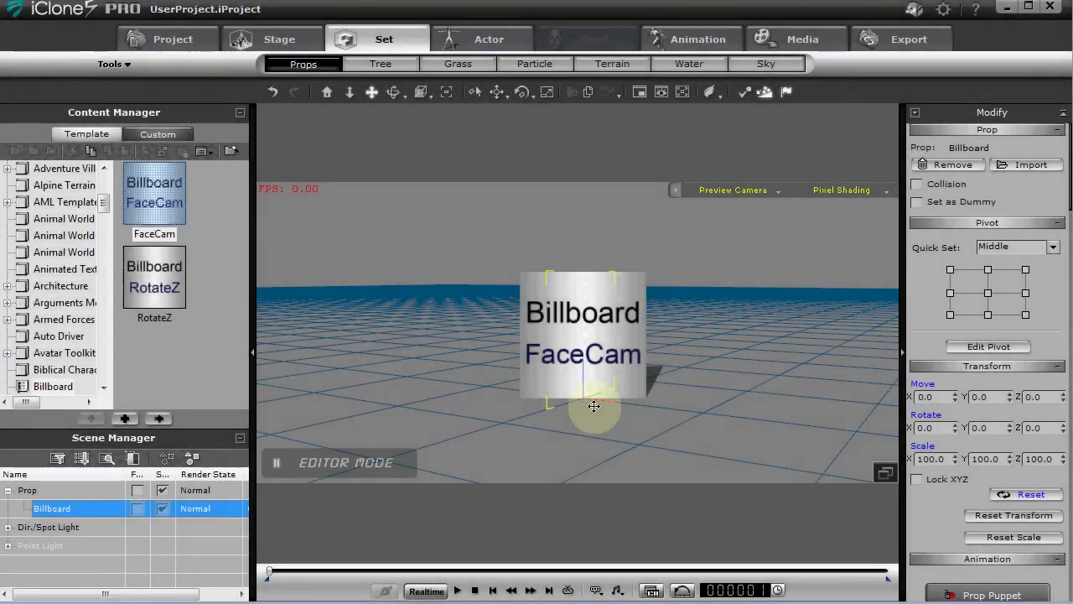
drag(597, 408, 632, 451)
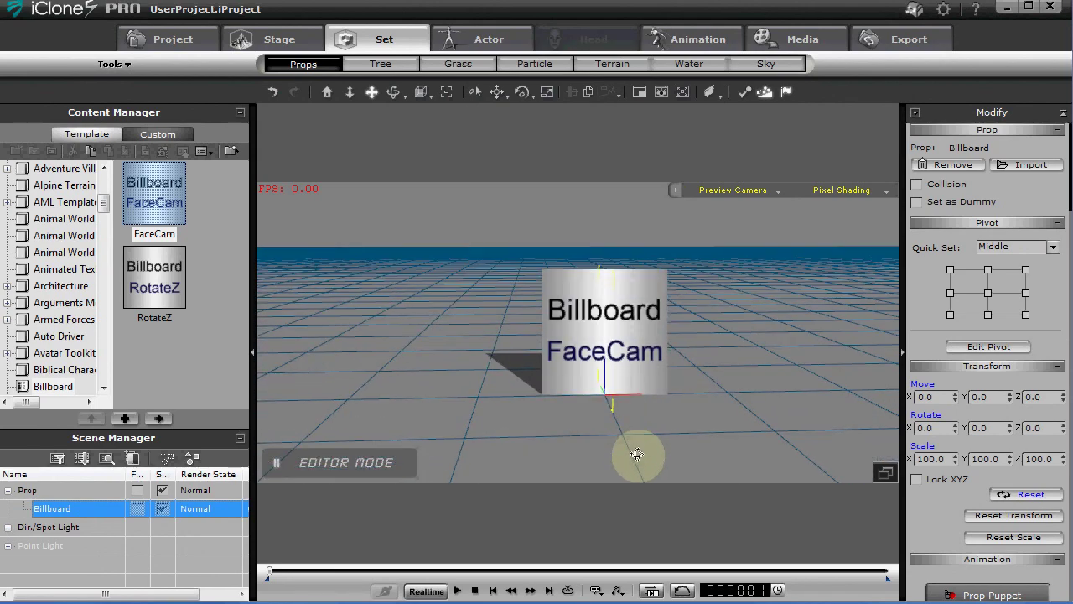
drag(561, 383, 547, 326)
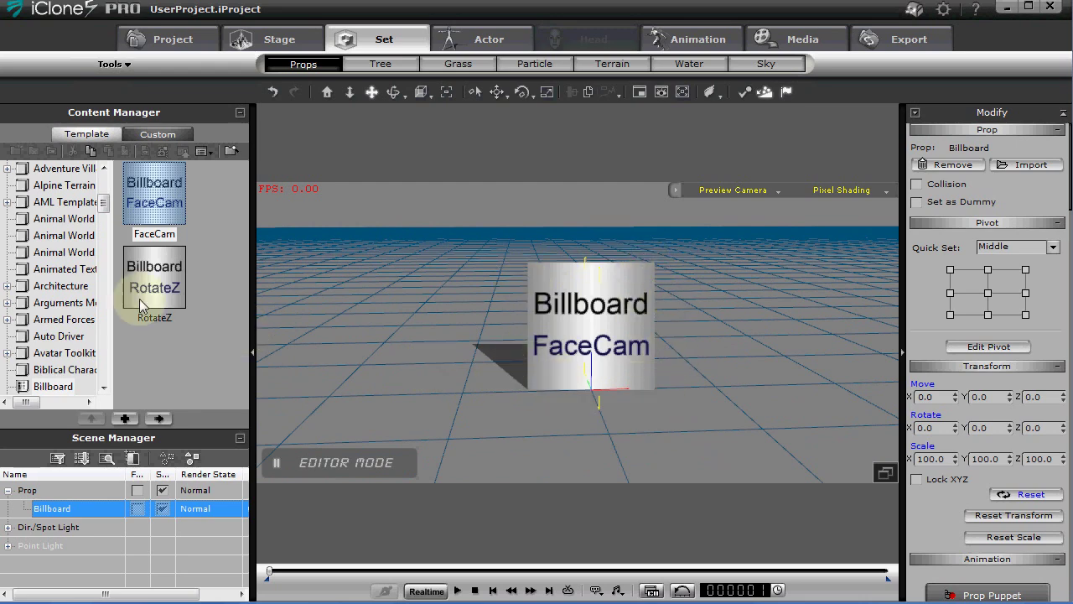
Bring JAM RESULT TEST.wmv from the folder into the scene as a video plane.
key(alt+Tab)
click(426, 376)
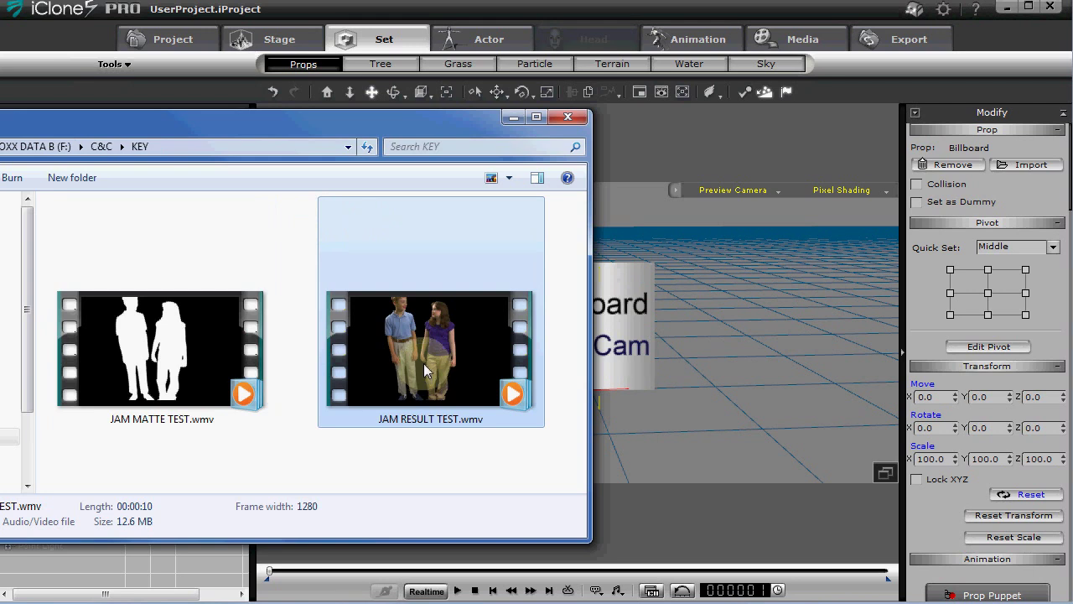
drag(424, 364, 673, 373)
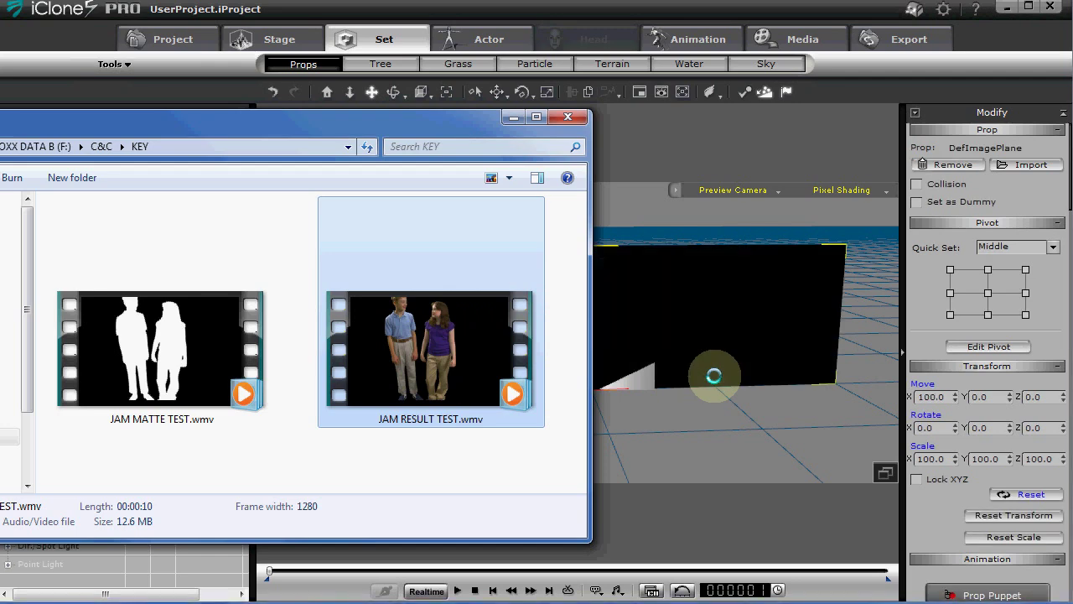
click(629, 131)
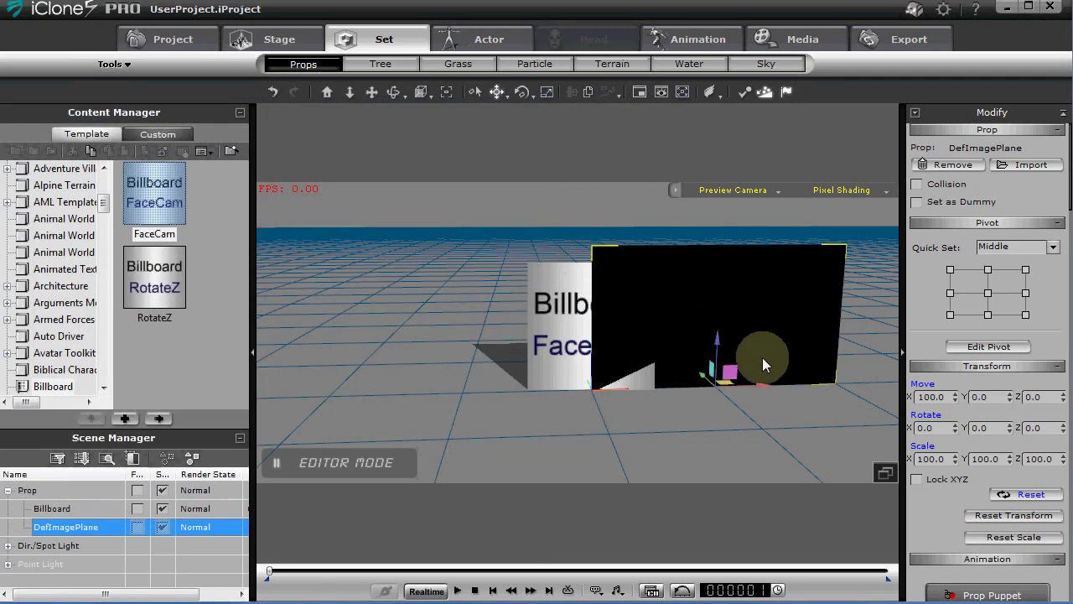
Centre the DefImagePlane at X 0 and move it back to Y 15.0, behind the billboard.
click(946, 399)
text(0)
key(Return)
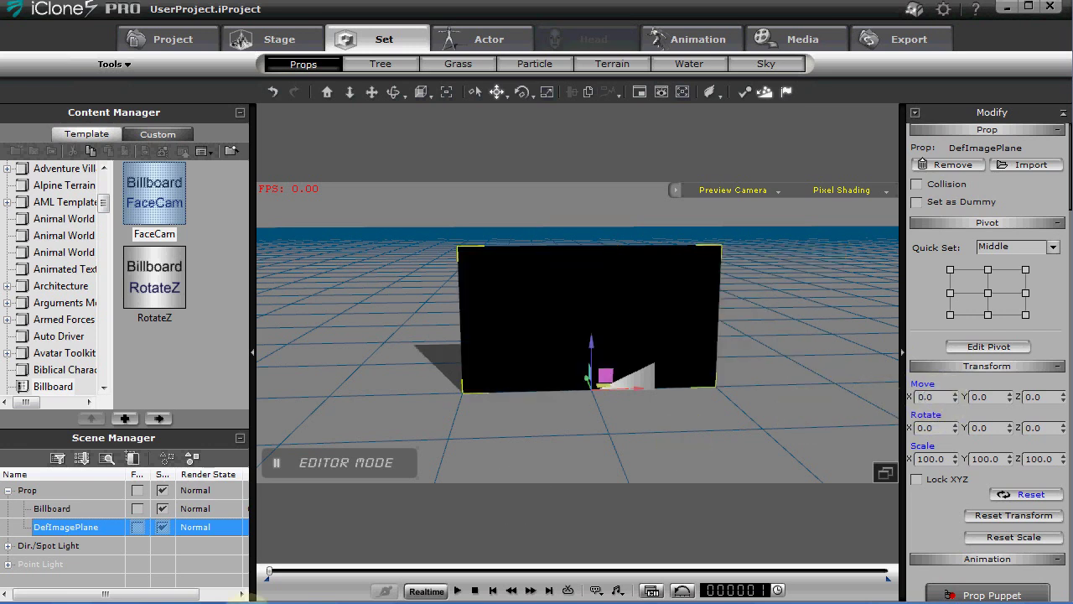
click(79, 509)
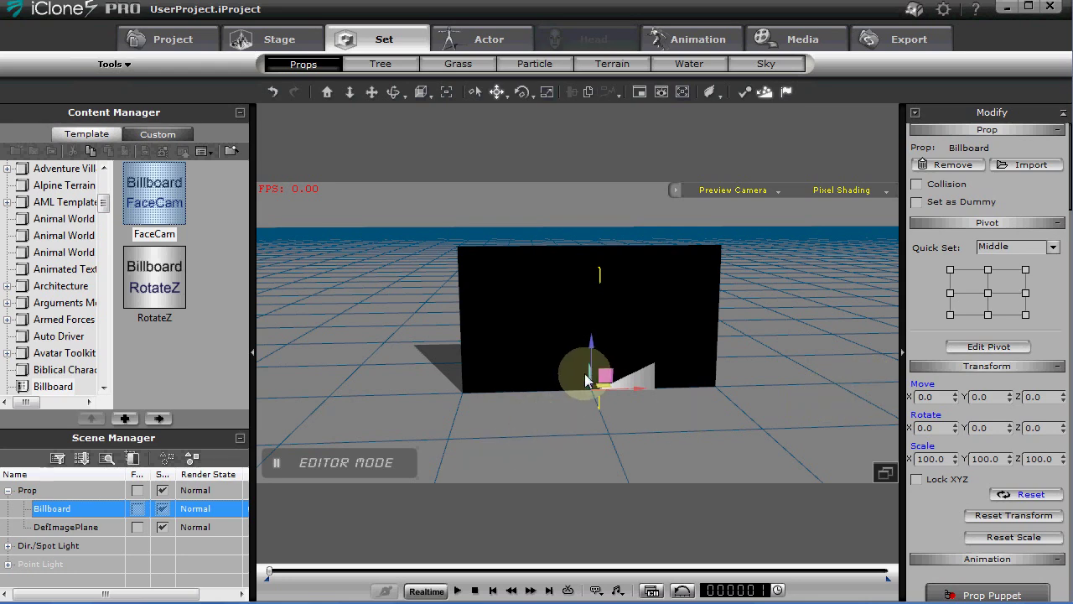
click(84, 528)
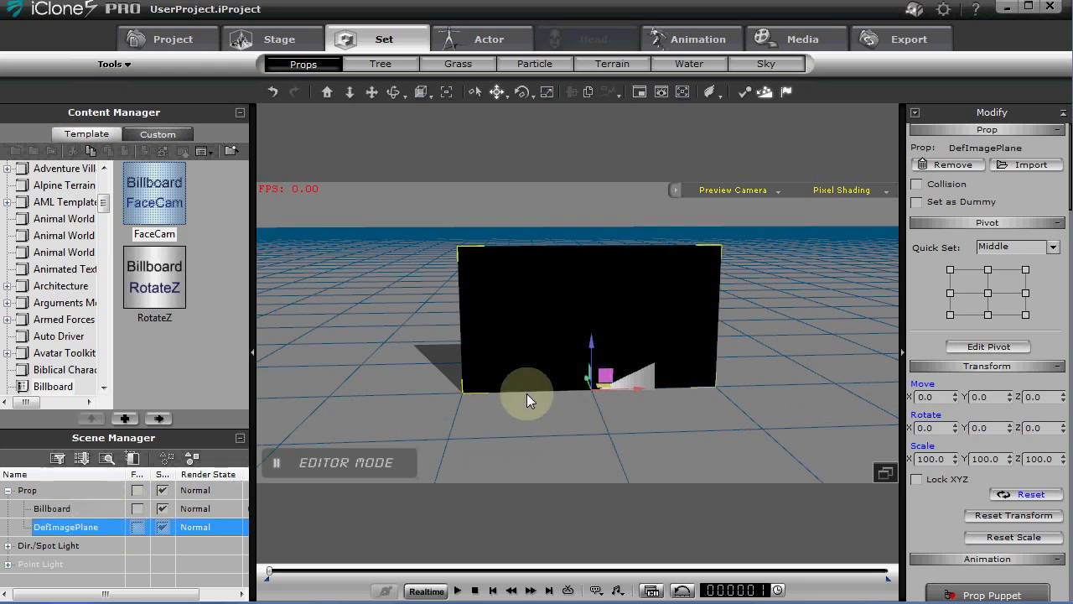
drag(668, 444, 541, 469)
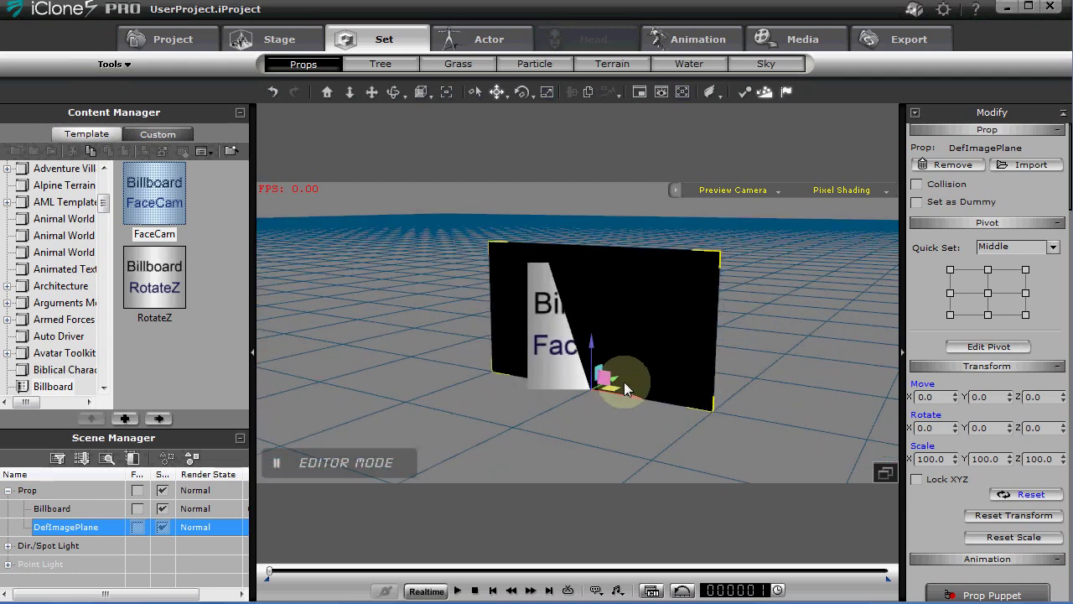
mouse_move(619, 380)
mouse_down()
mouse_move(621, 371)
mouse_move(712, 398)
mouse_move(745, 360)
mouse_move(750, 328)
mouse_move(779, 305)
mouse_up()
Scale the Billboard to X 194.9 and Z 112.1, then orbit to check it.
click(118, 528)
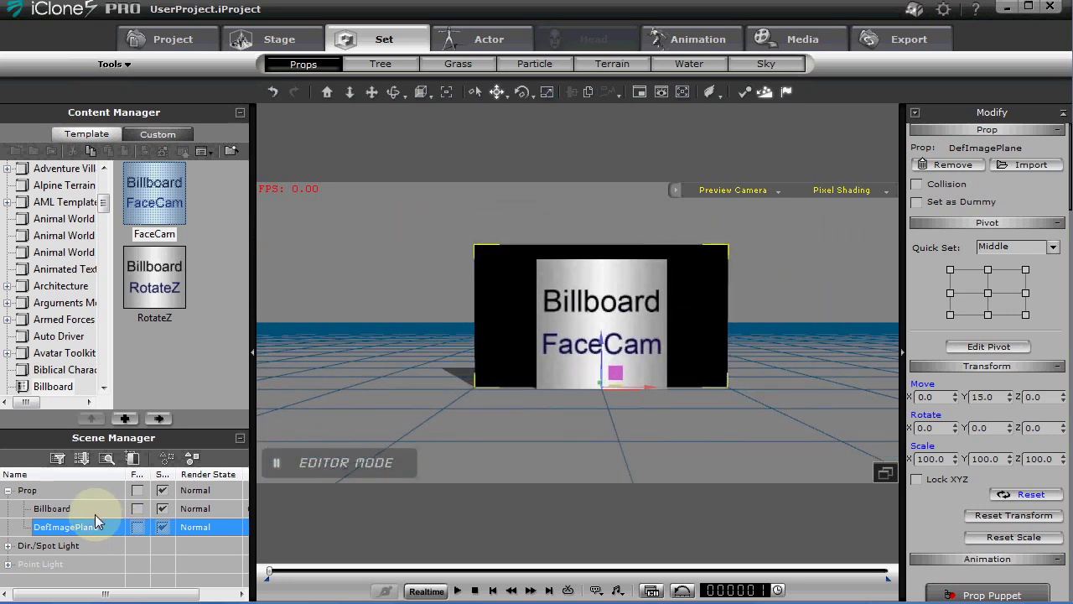
click(92, 508)
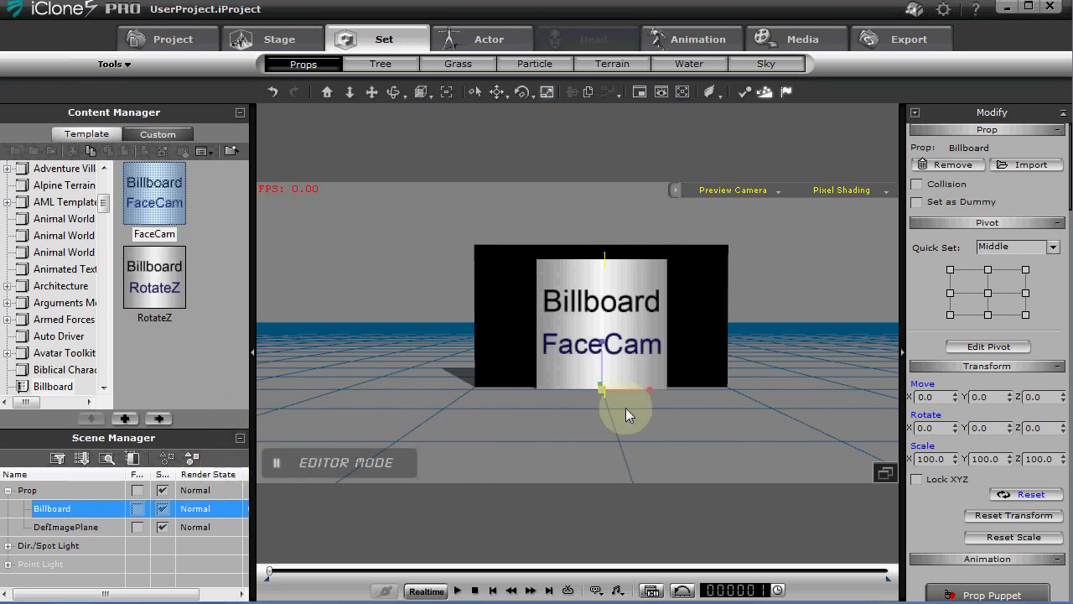
drag(648, 384, 764, 383)
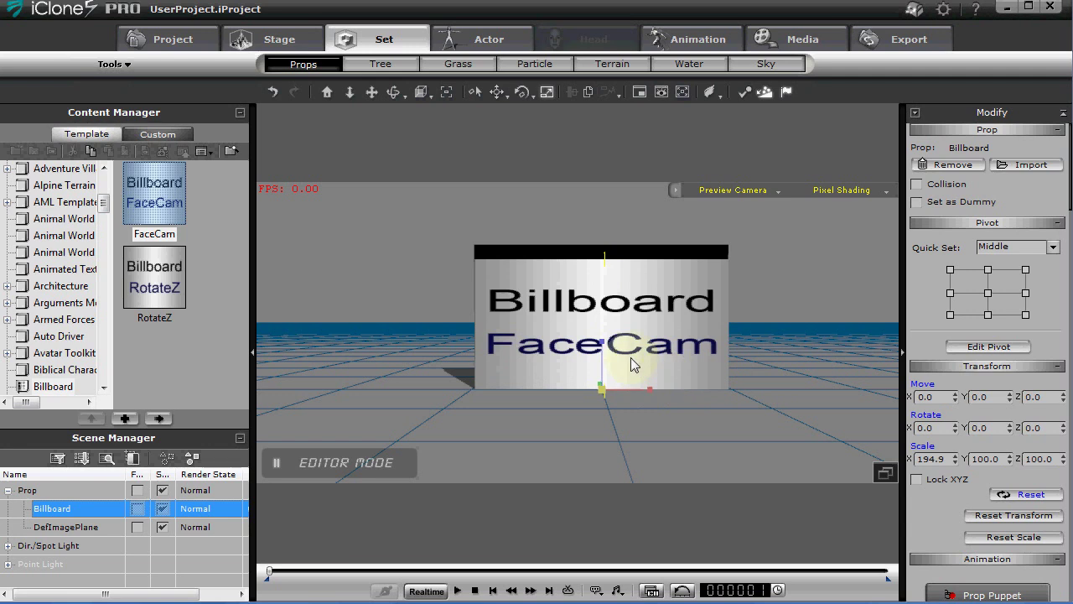
drag(601, 340, 600, 320)
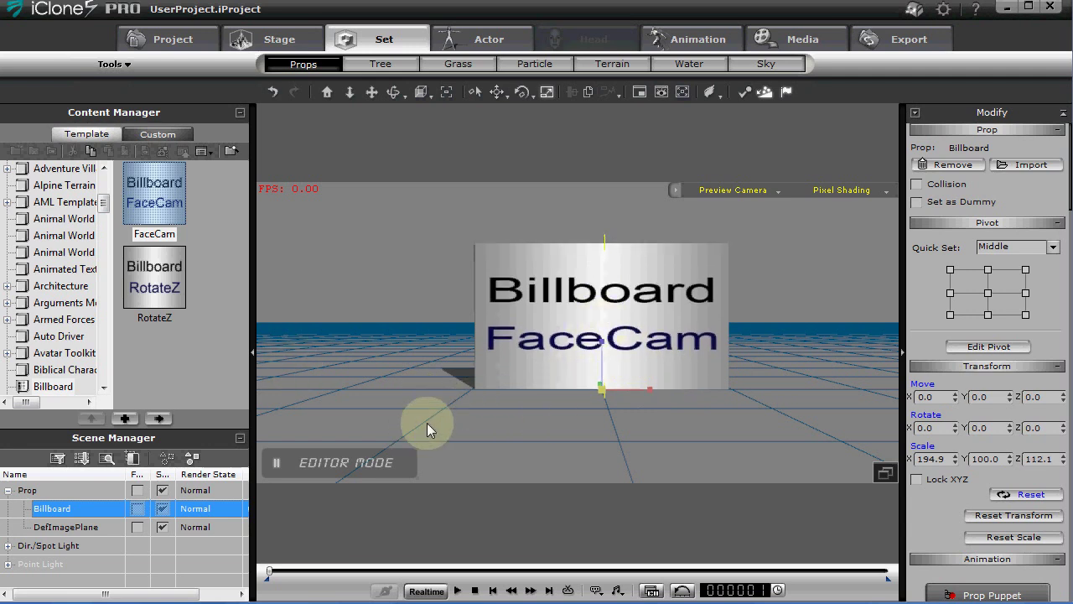
drag(541, 350, 532, 434)
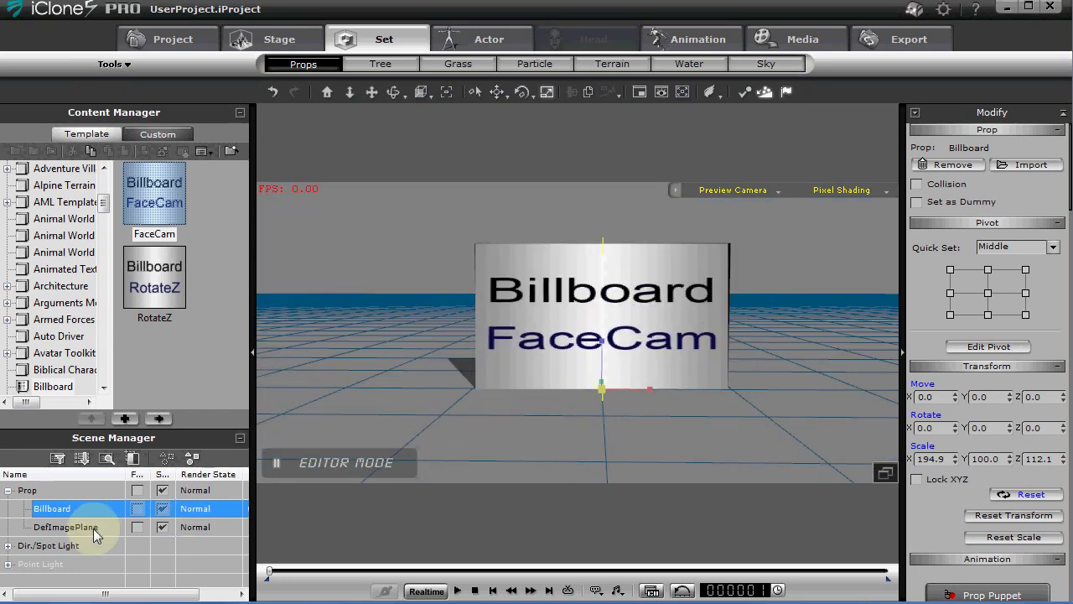
drag(565, 400, 546, 419)
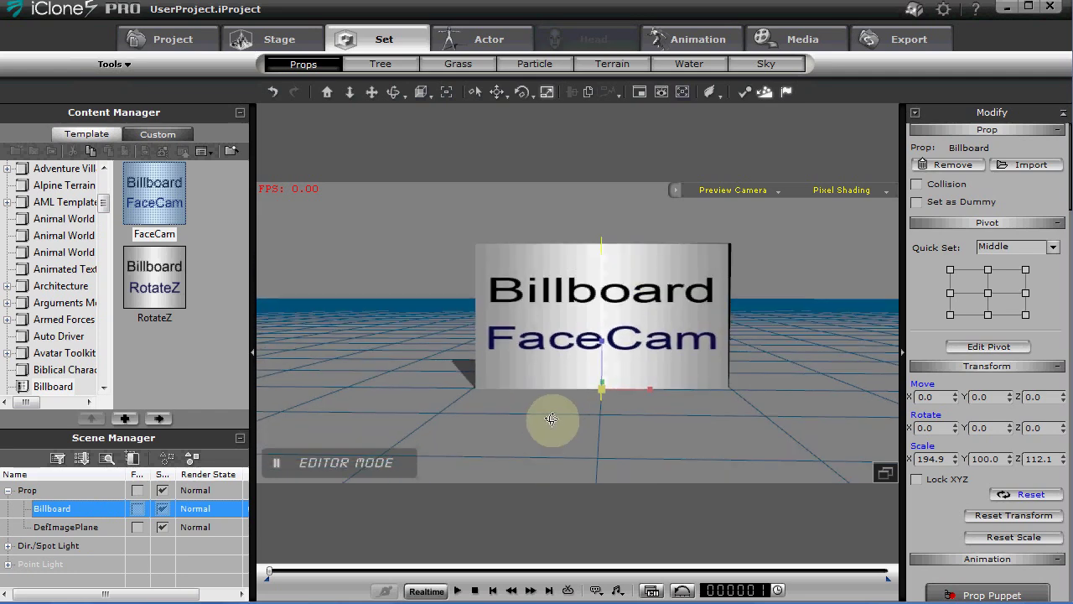
Delete the DefImagePlane and apply JAM RESULT TEST.wmv to the FaceCam billboard.
click(100, 528)
key(Delete)
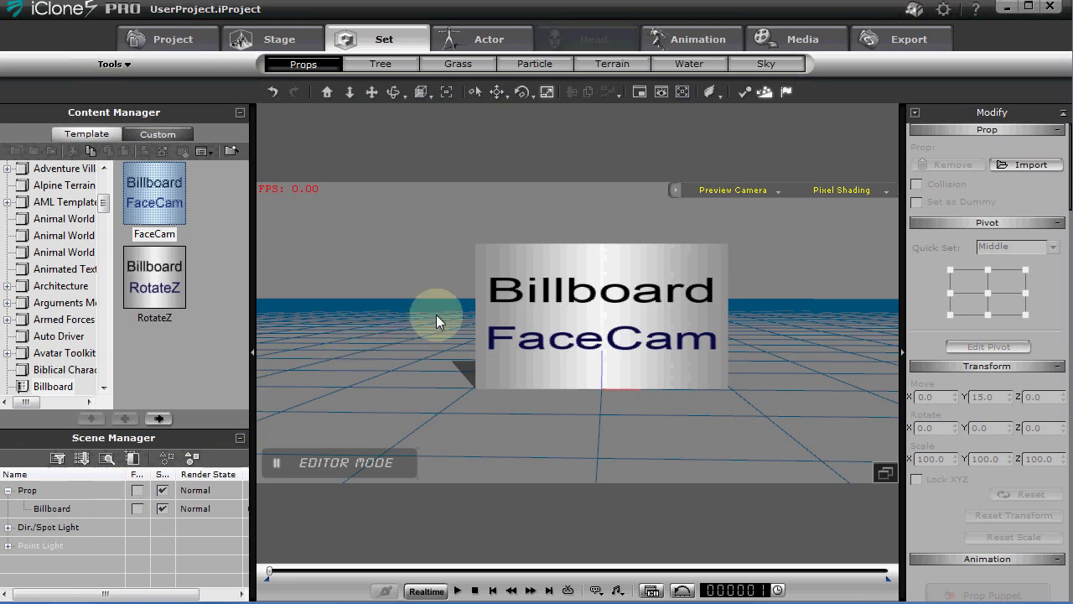
click(574, 325)
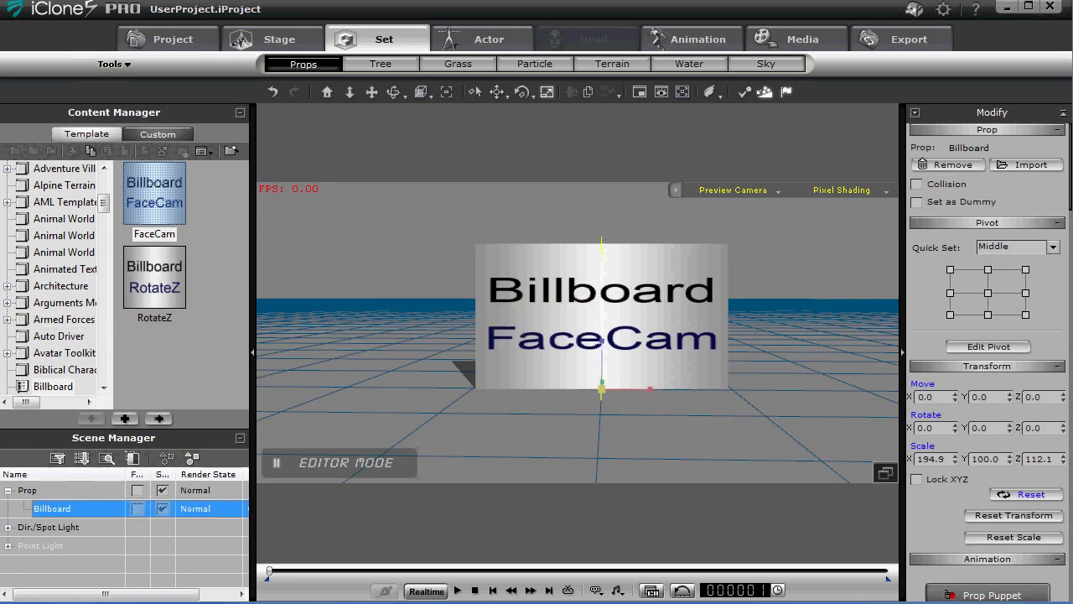
key(alt+Tab)
drag(416, 353, 649, 317)
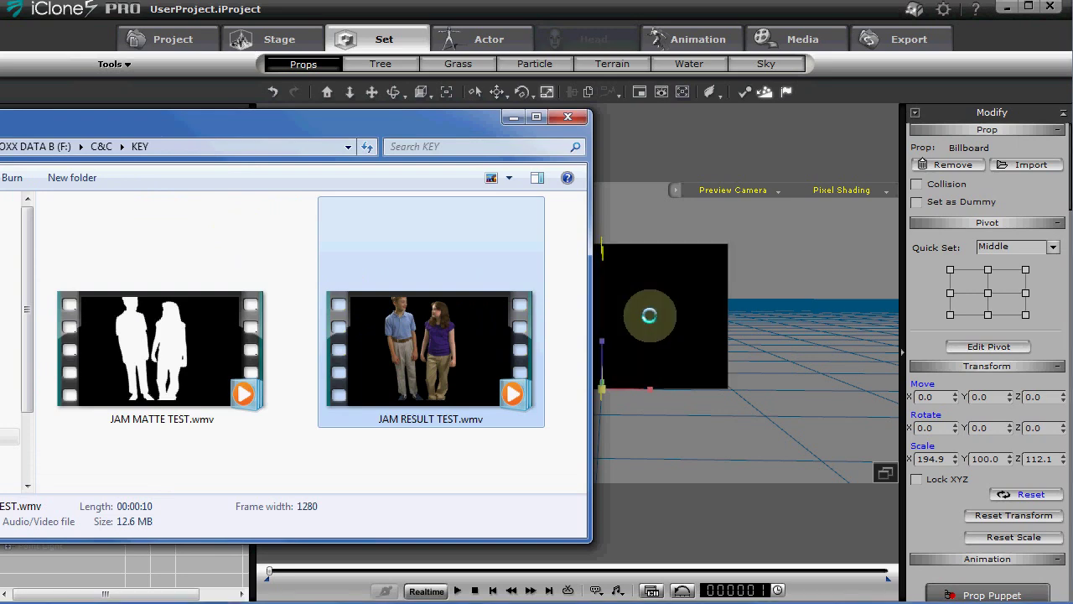
click(639, 132)
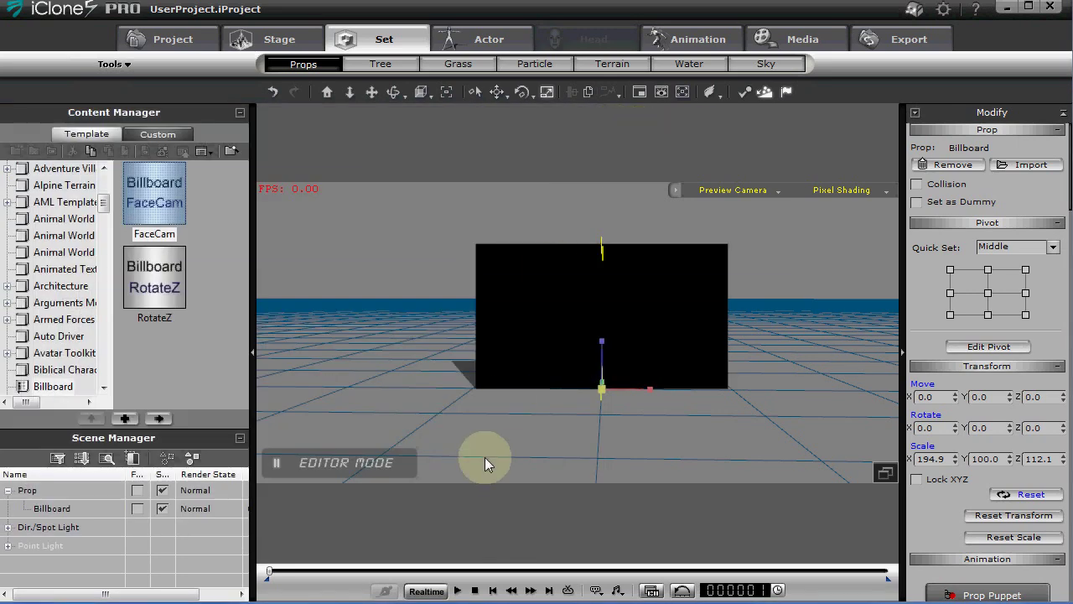
Preview the billboard video, then stop at the first frame with the Billboard selected.
key(space)
drag(641, 459, 676, 456)
click(475, 590)
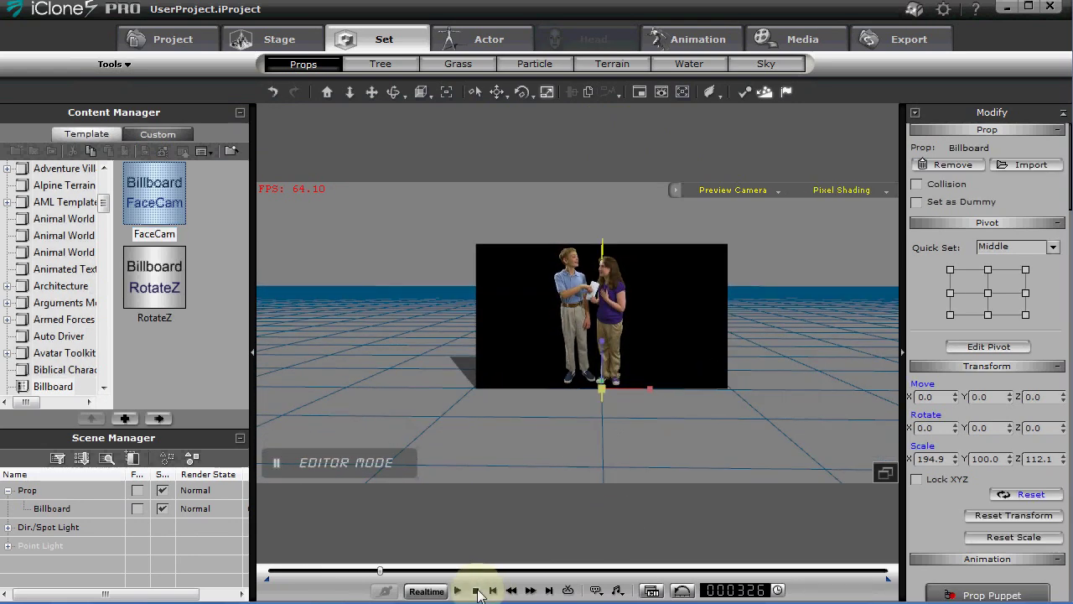
click(673, 333)
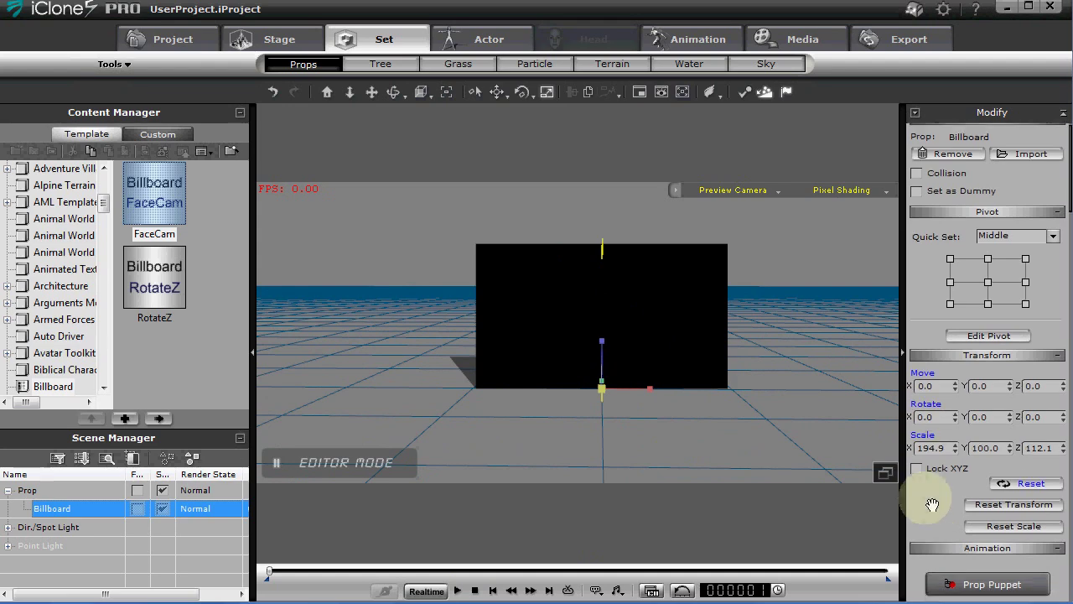
drag(929, 498, 917, 192)
drag(929, 454, 941, 43)
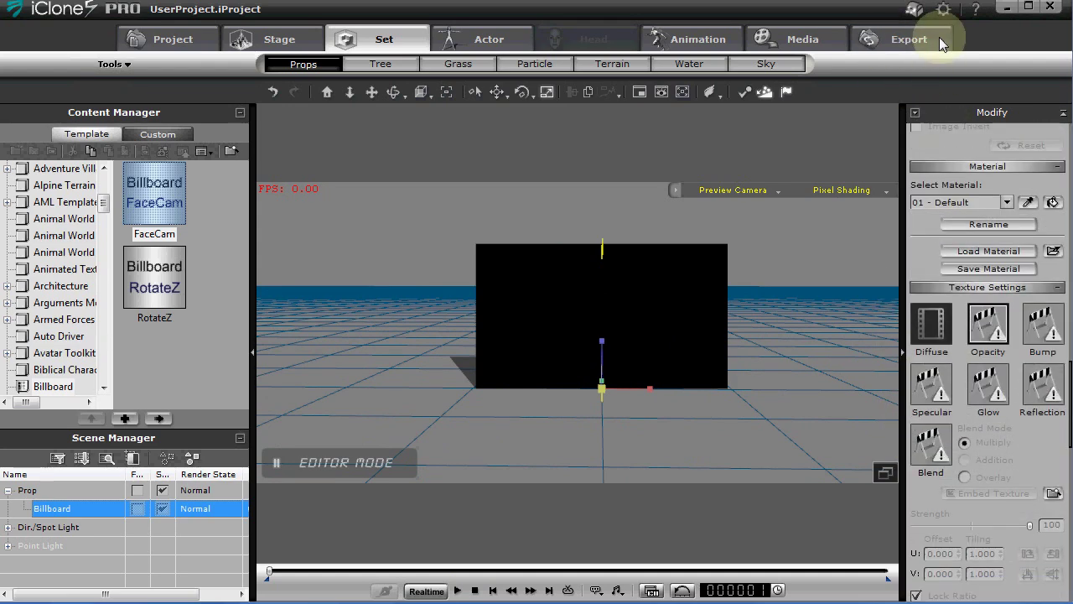
Load JAM MATTE TEST.wmv as the billboard's opacity map and play to preview the key.
double_click(985, 331)
double_click(280, 315)
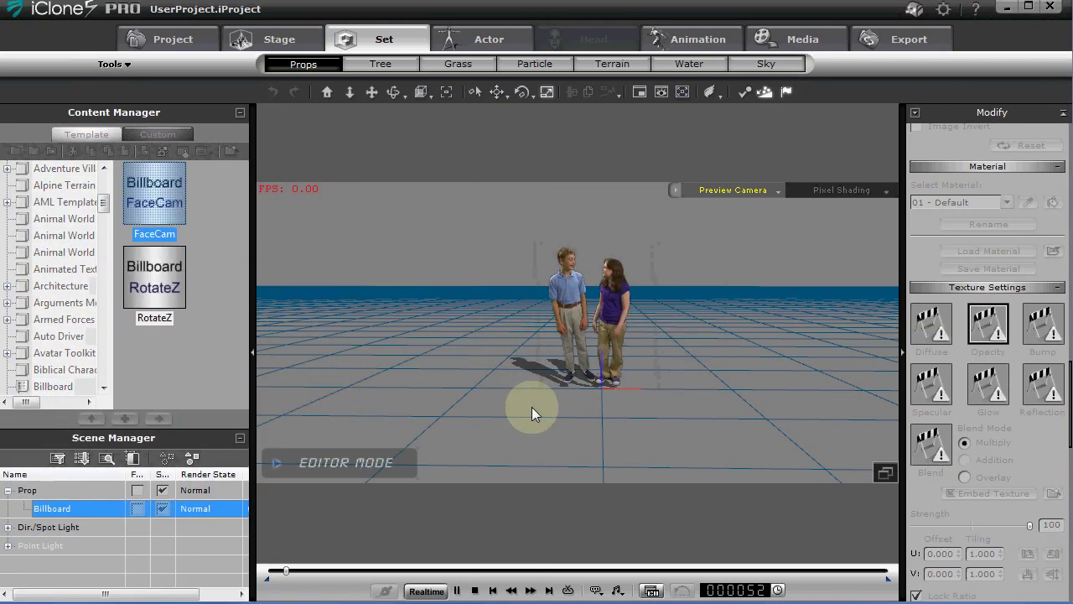
key(space)
drag(644, 364, 587, 391)
Stop, replay from the start, and inspect a keyed frame of the kids' upper bodies.
key(space)
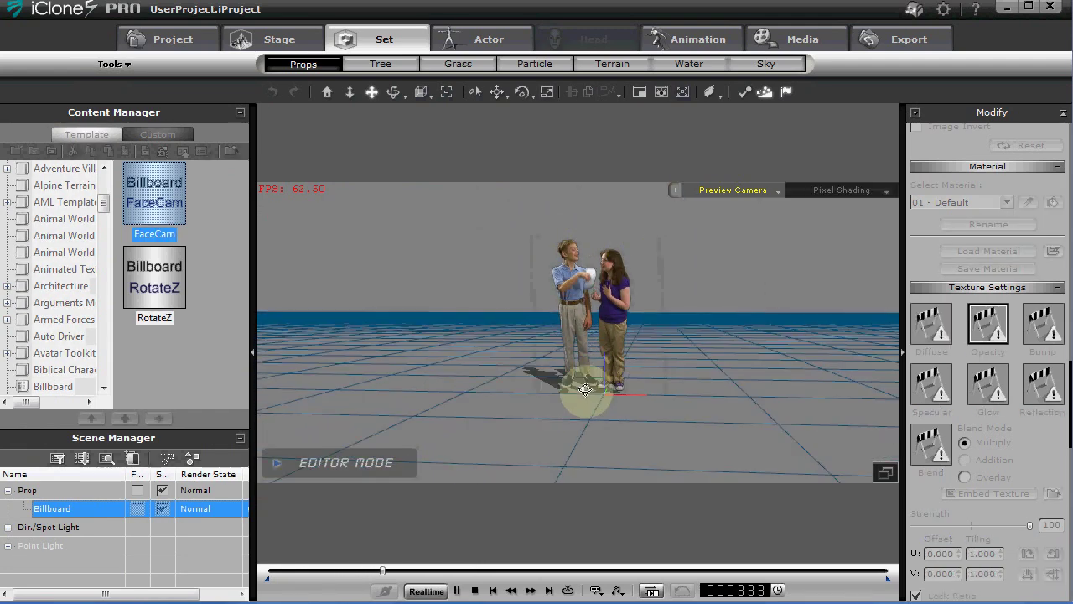
click(474, 590)
click(457, 589)
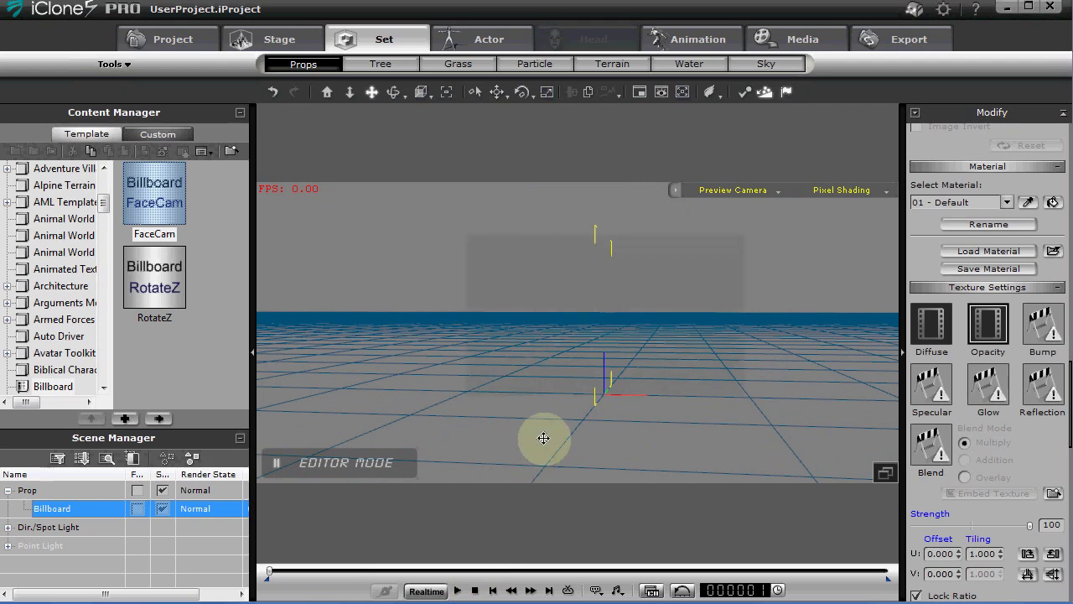
key(space)
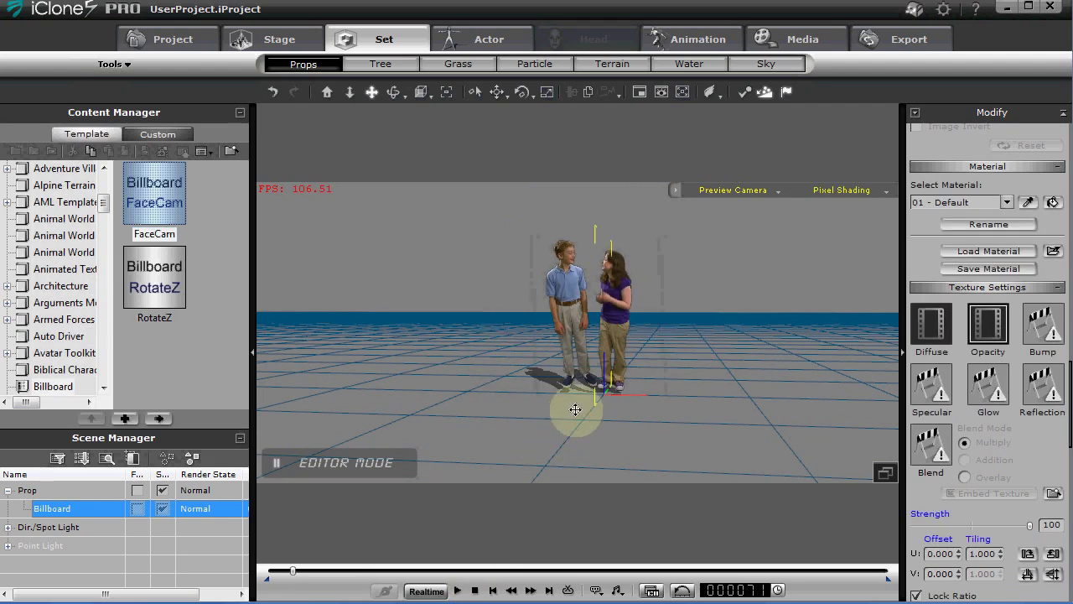
scroll(575, 409, up, 5)
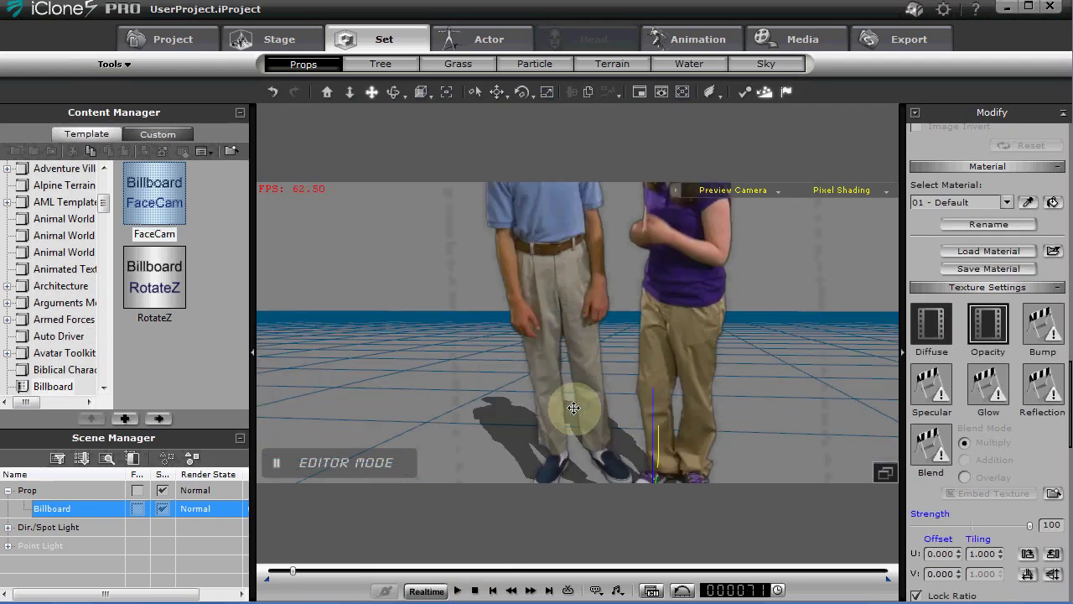
drag(574, 408, 668, 391)
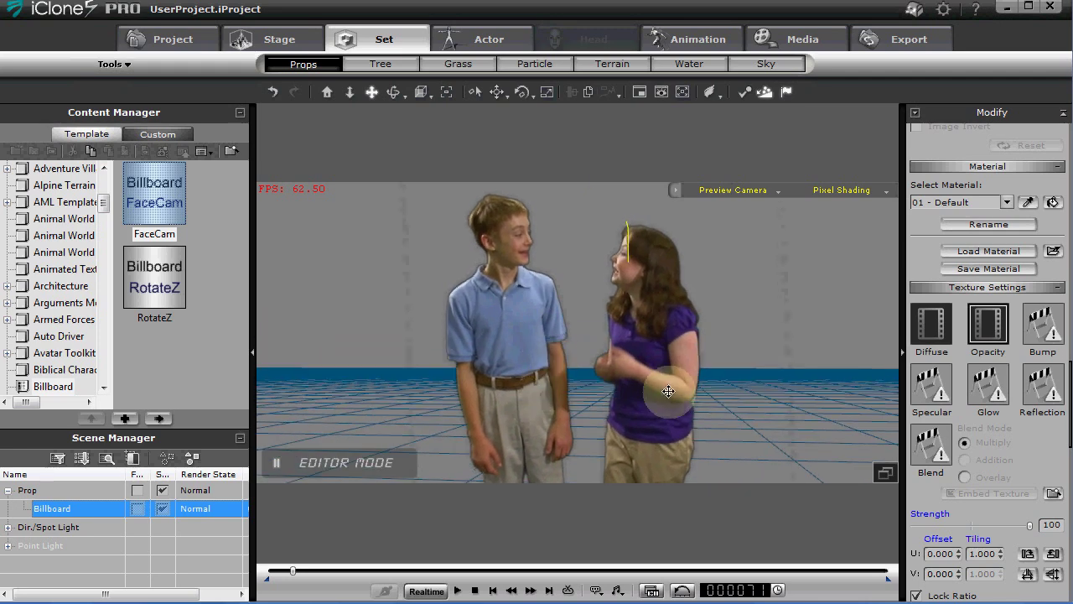
Try billboard alpha threshold values around 79 and 12, then switch it off.
scroll(1031, 344, down, 5)
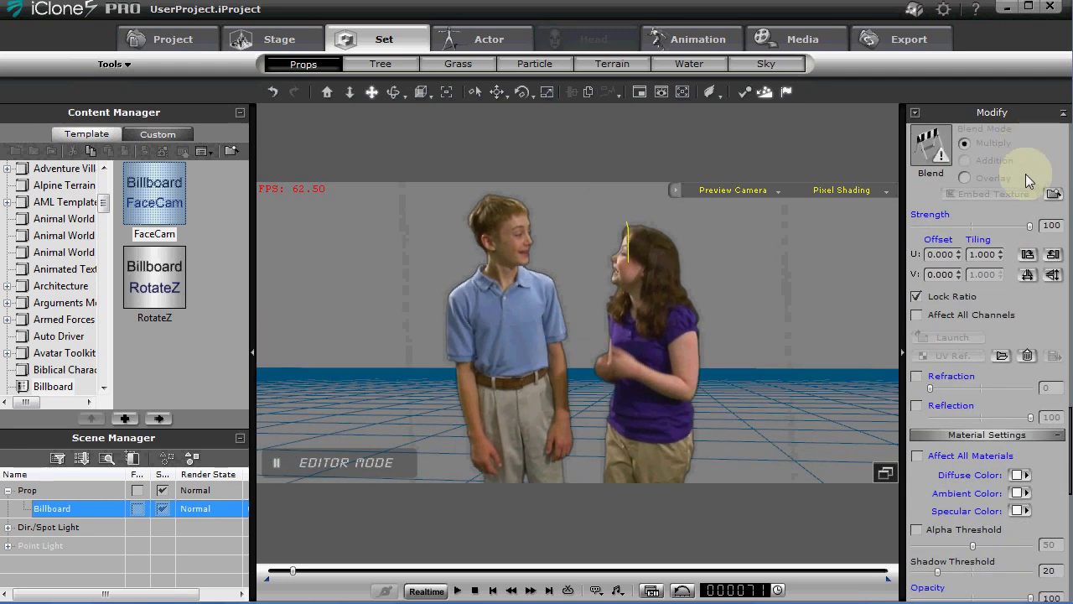
scroll(1057, 481, down, 4)
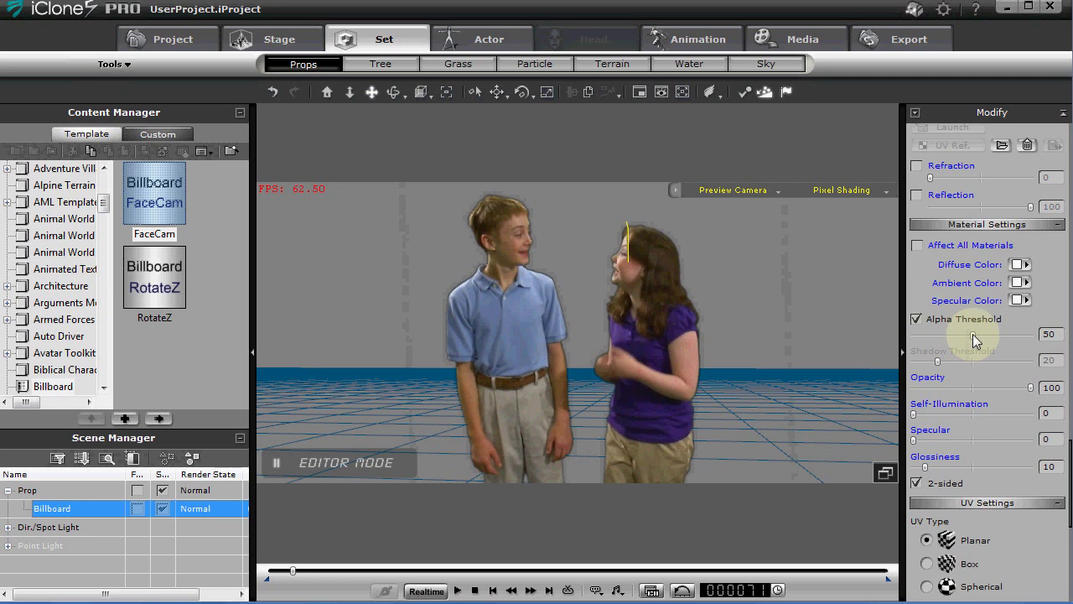
drag(973, 334, 915, 352)
drag(1005, 355, 928, 359)
click(916, 319)
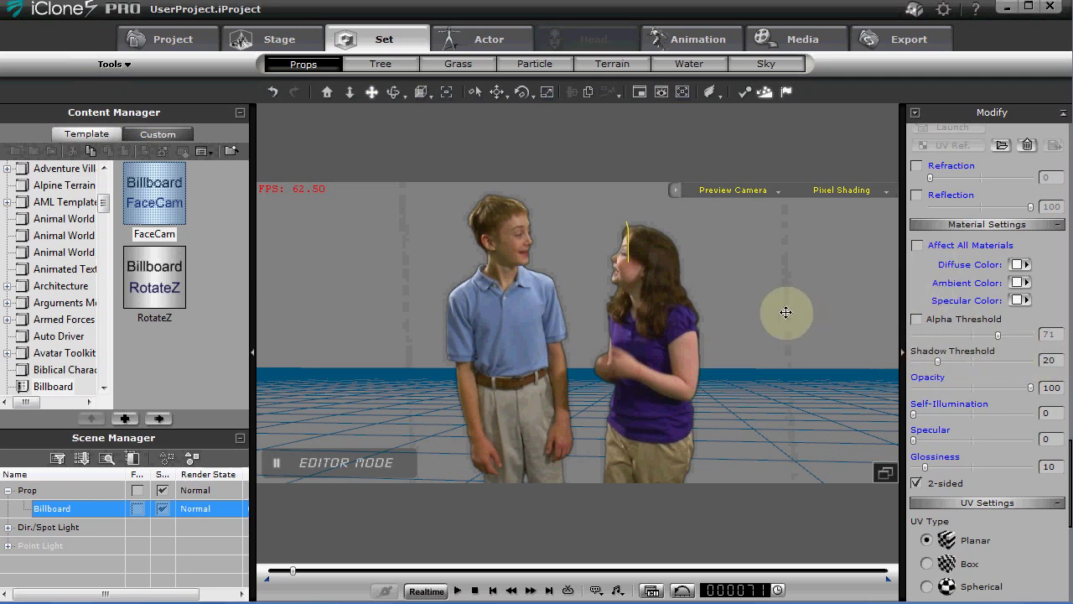
Reframe the view so the kids' feet and shadows on the grid are visible.
scroll(785, 312, down, 5)
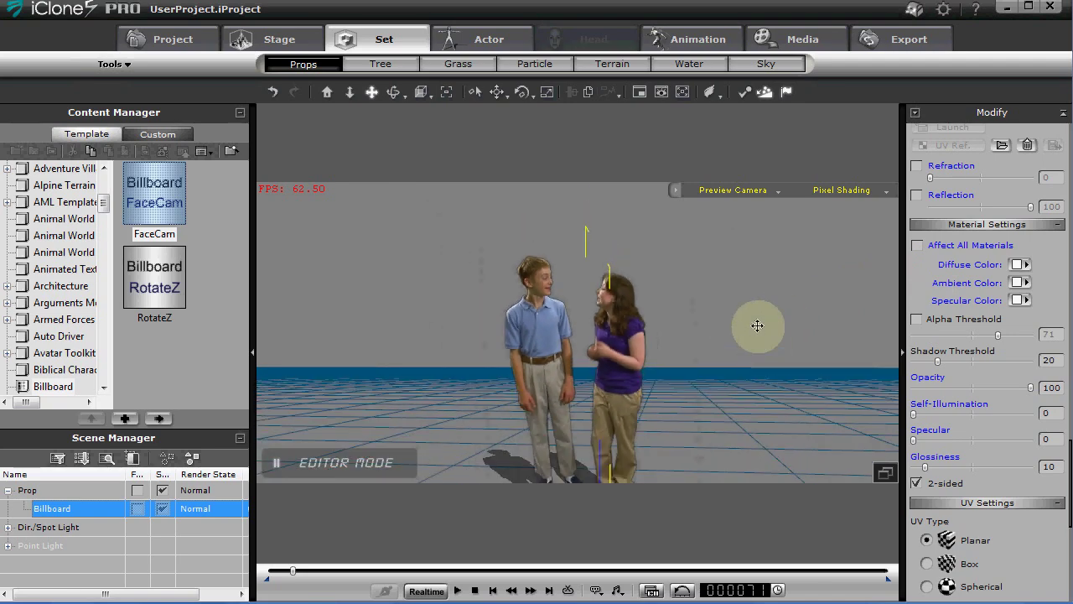
drag(758, 325, 618, 302)
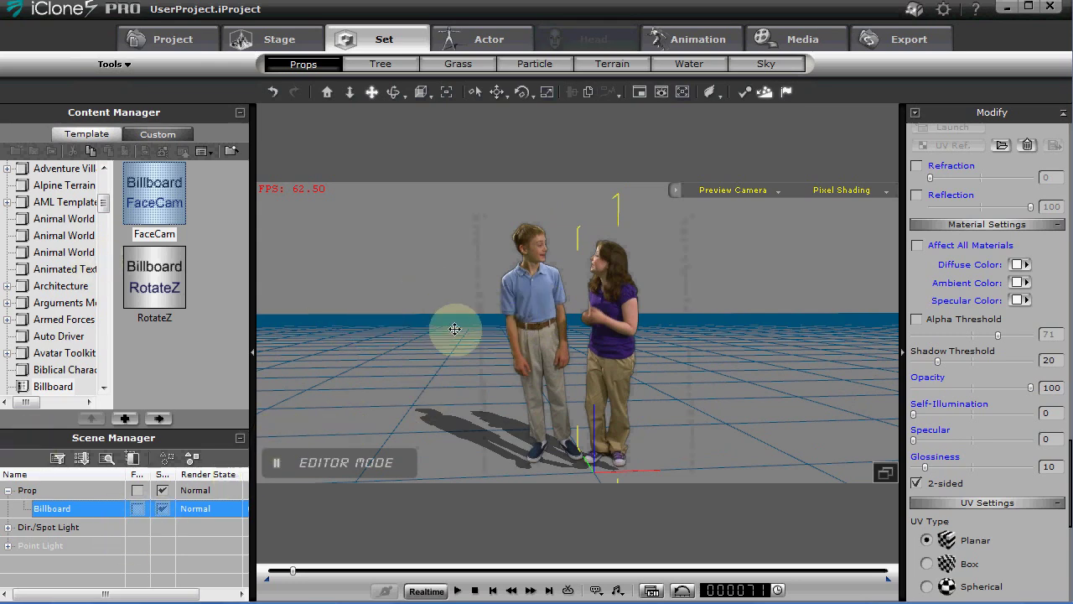
drag(534, 359, 540, 347)
scroll(540, 347, down, 5)
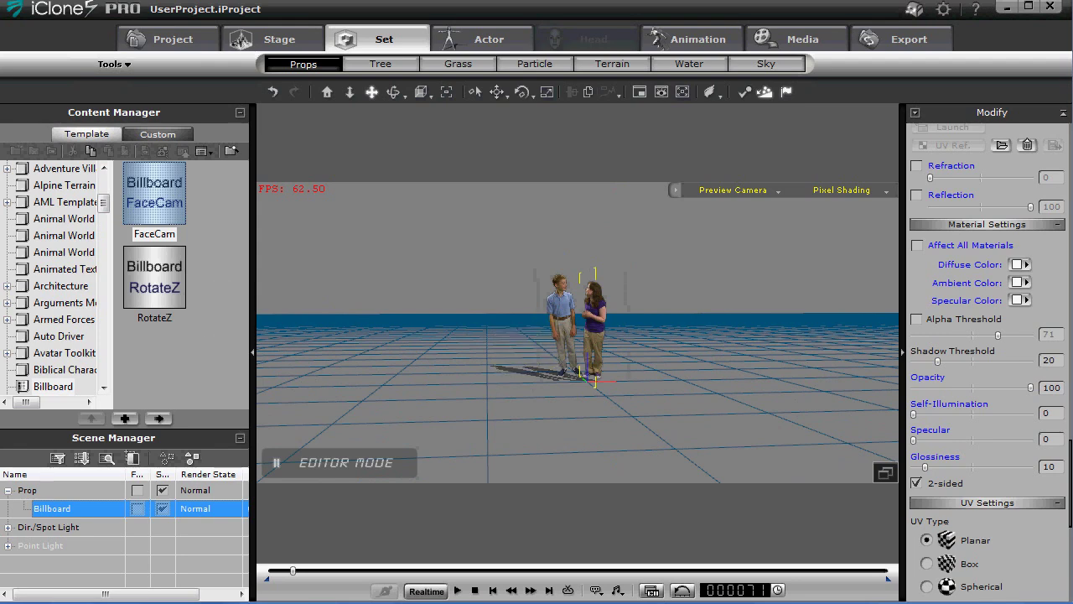
Add JAM RESULT TEST.wmv from the folder as a new video plane.
key(alt+Tab)
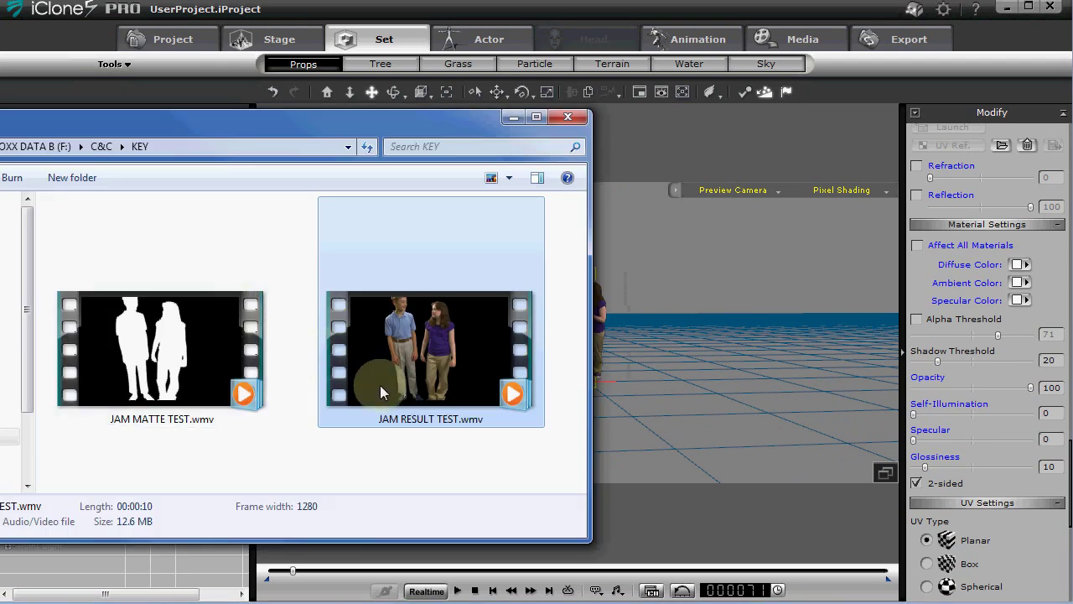
drag(437, 375, 719, 417)
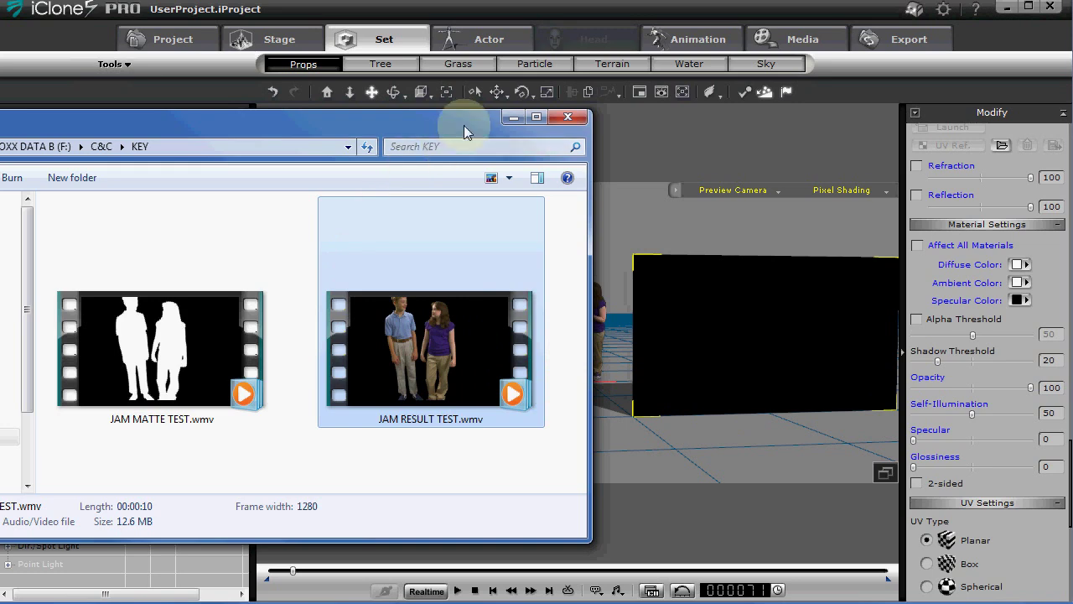
click(627, 133)
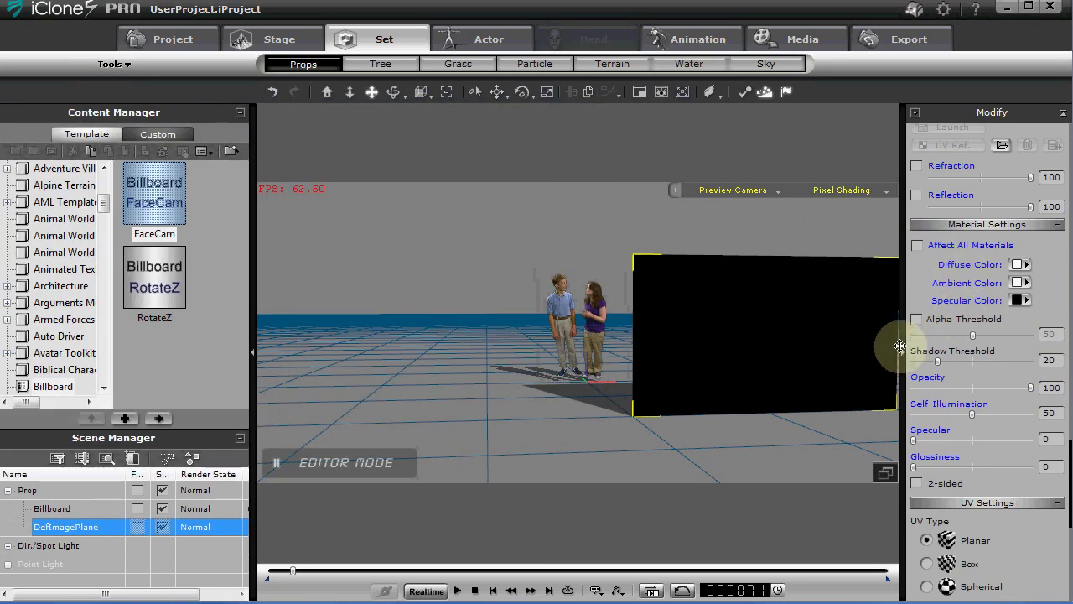
Apply JAM MATTE TEST.wmv as the new plane's opacity map and move it left and closer.
scroll(1045, 276, up, 8)
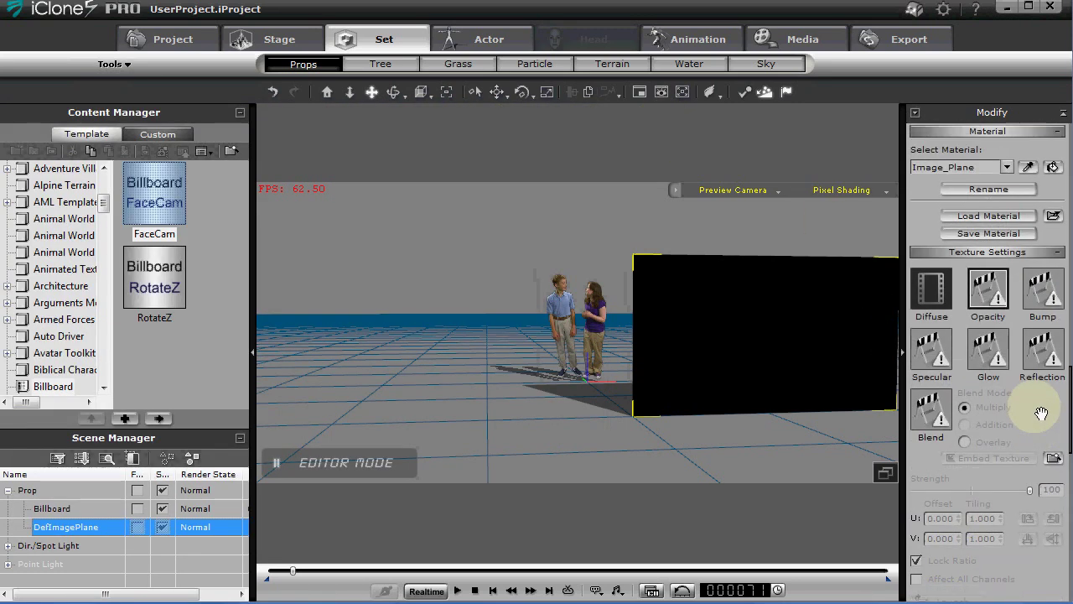
click(986, 290)
click(250, 313)
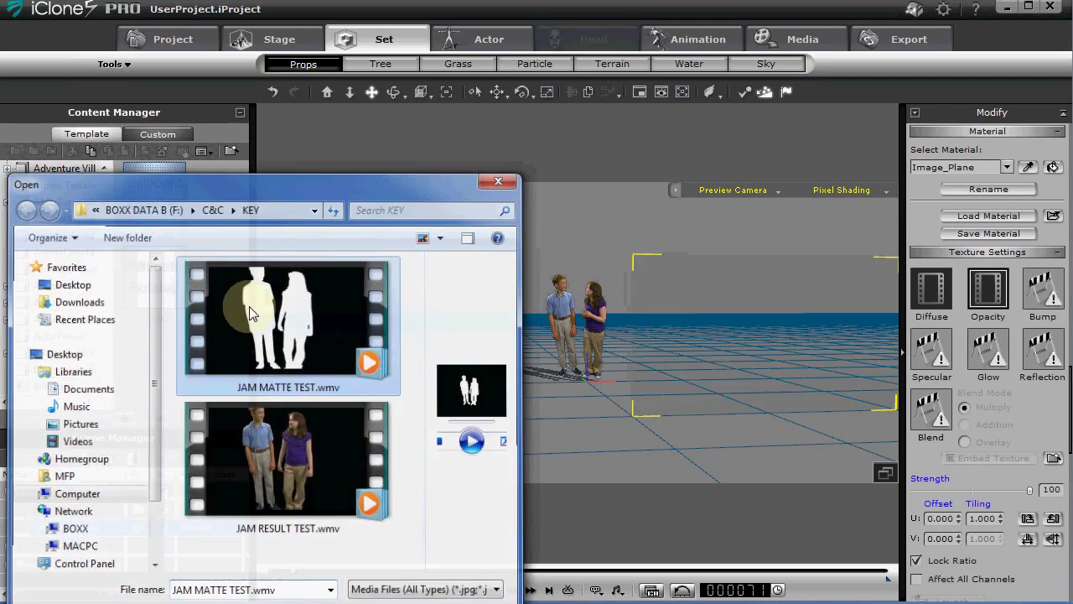
double_click(250, 313)
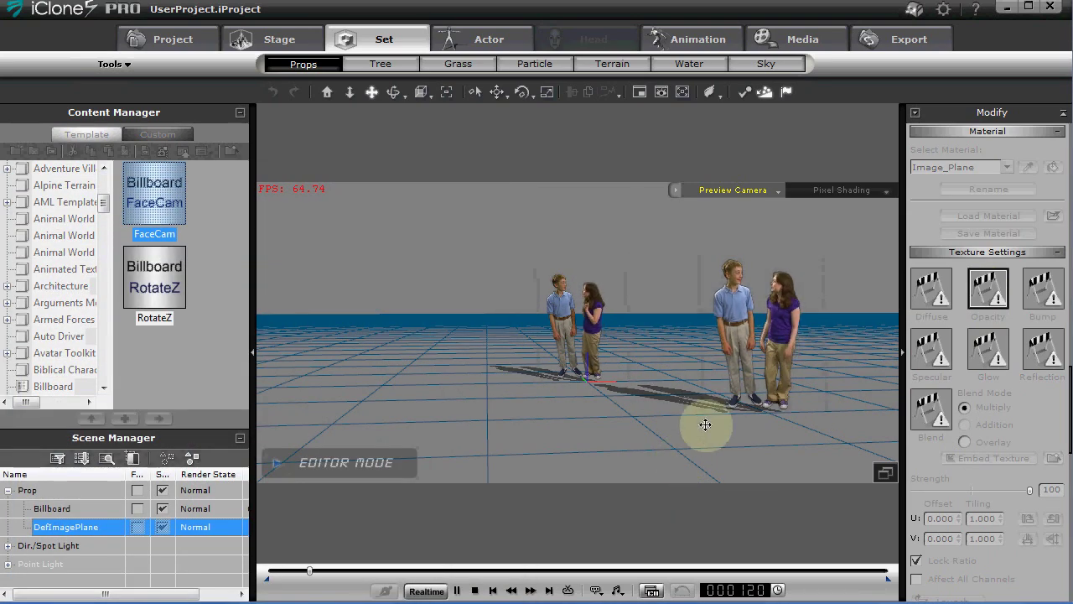
drag(705, 425, 528, 427)
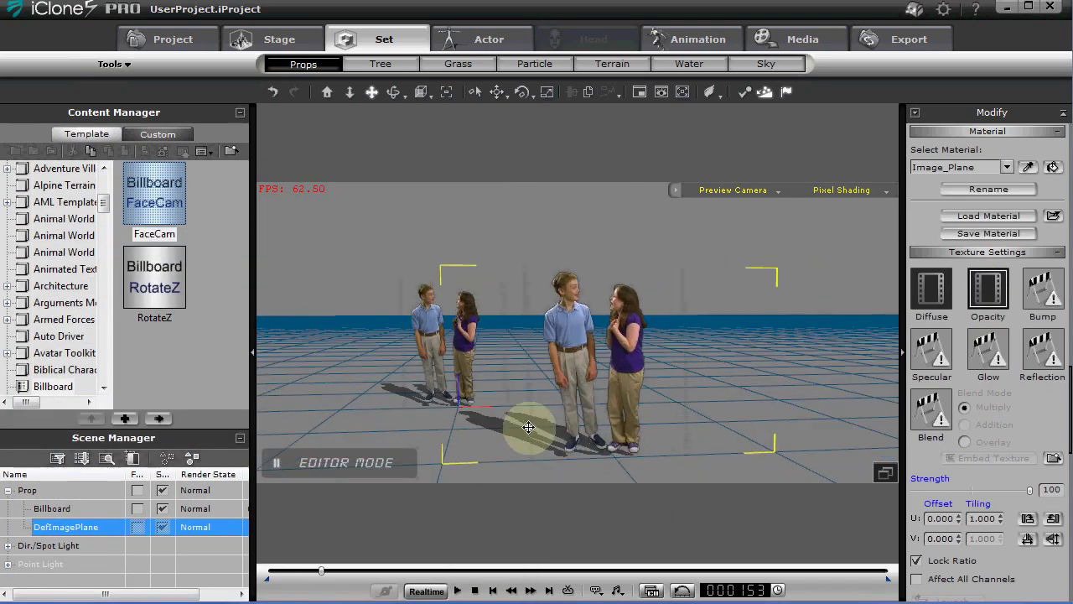
scroll(528, 427, up, 6)
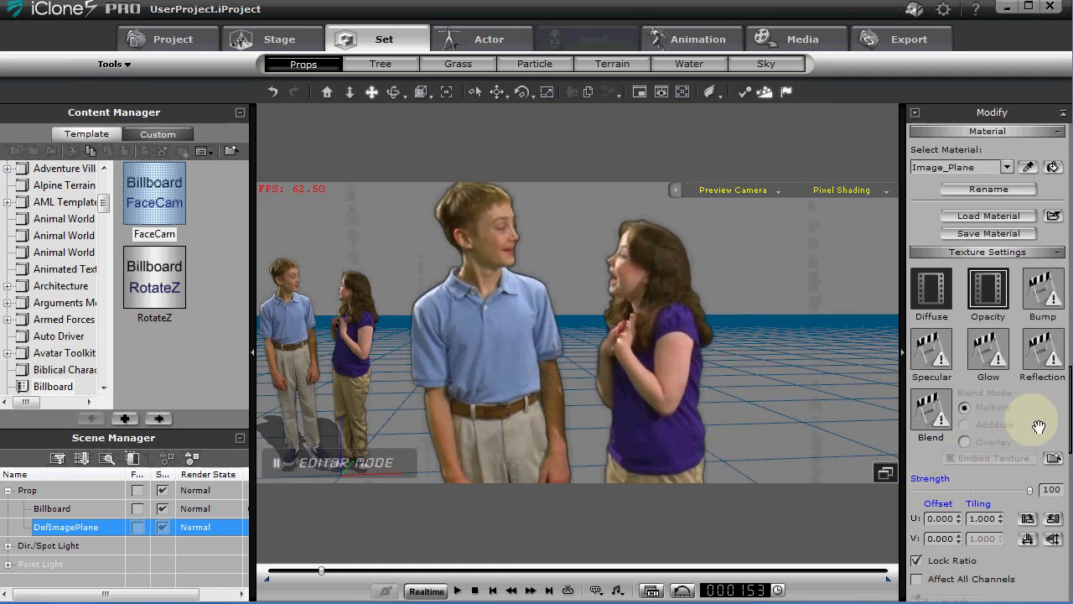
scroll(1039, 427, down, 7)
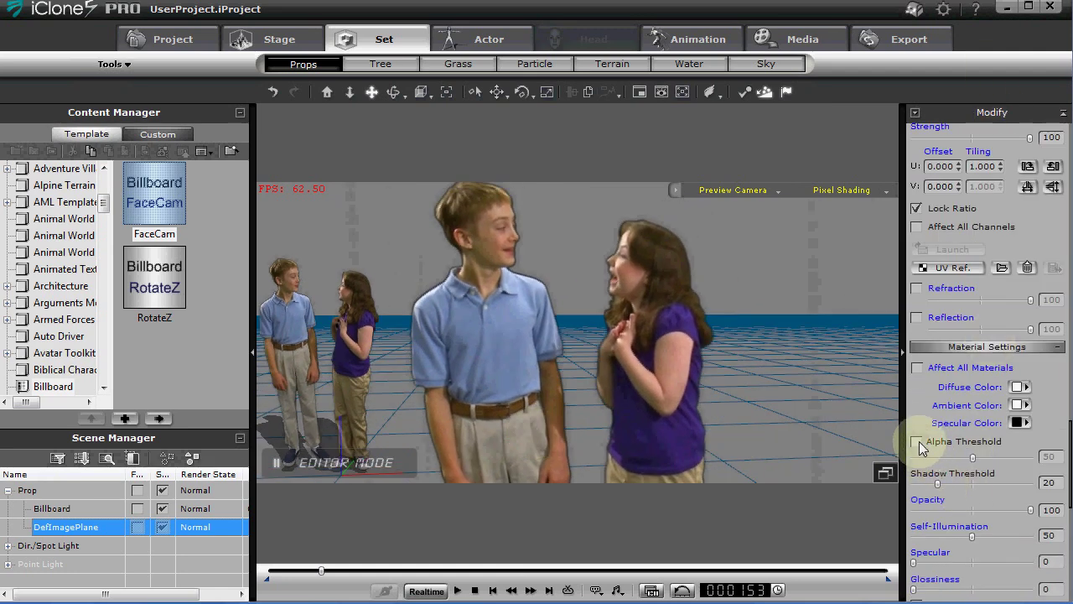
Set the second plane's alpha threshold to 73 and pull back to see both pairs.
mouse_move(998, 458)
mouse_down()
mouse_move(1037, 466)
mouse_move(1000, 460)
mouse_up()
scroll(697, 393, up, 2)
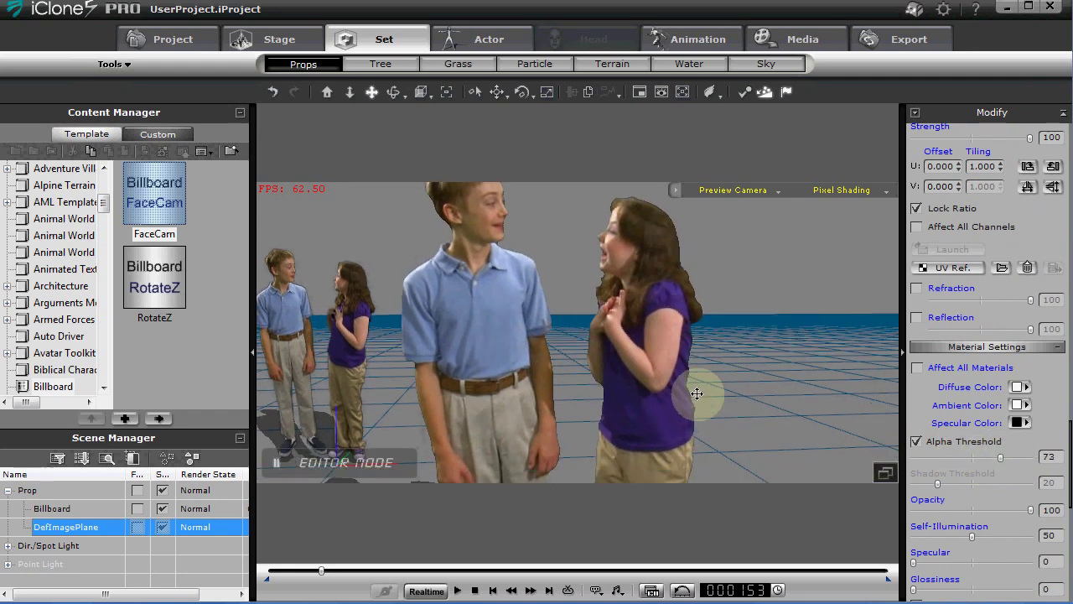
scroll(696, 393, down, 3)
drag(663, 390, 597, 345)
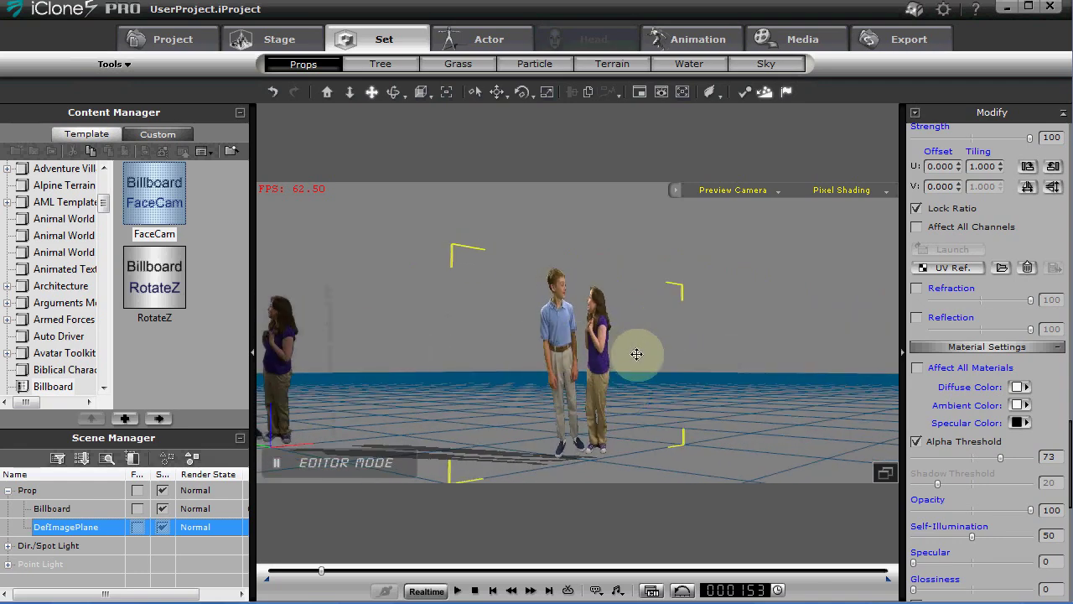